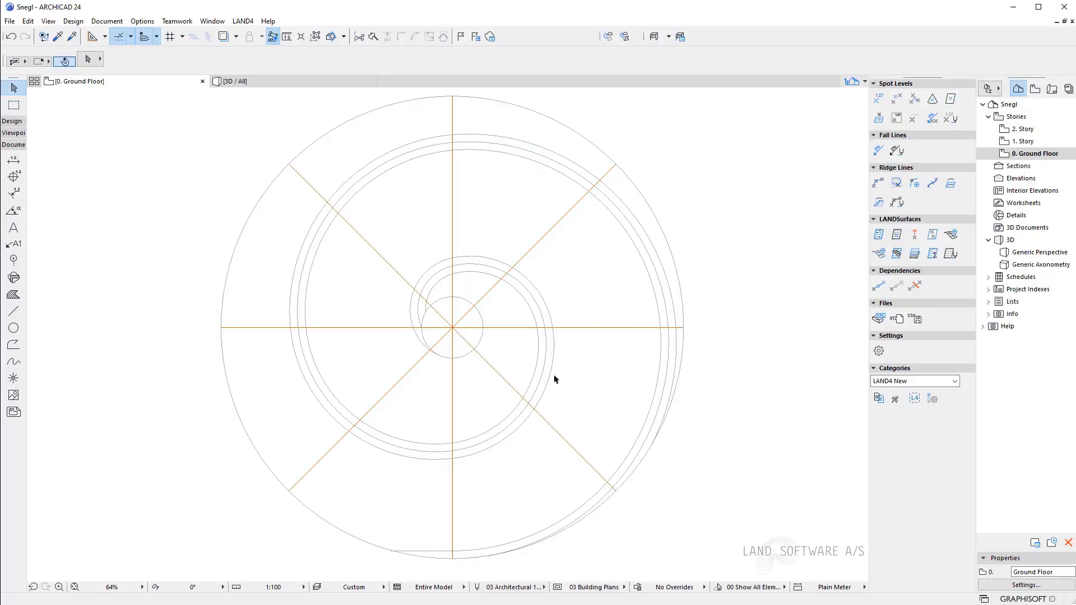
Try selecting the three spiral lines, then the large outer and small inner circles, and clear the selection
click(554, 378)
shift+click(540, 380)
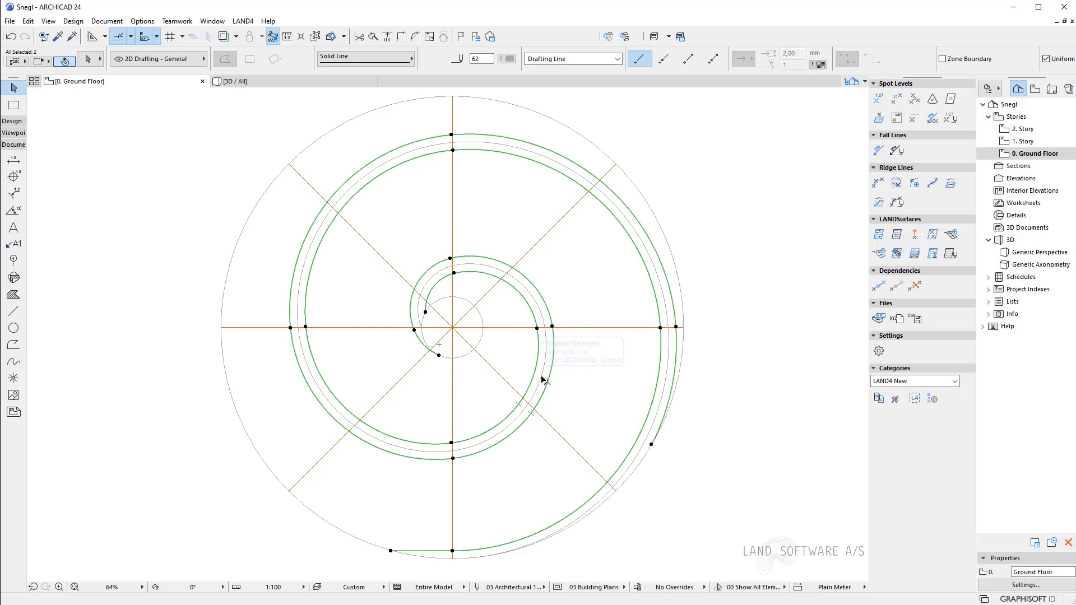
shift+click(542, 380)
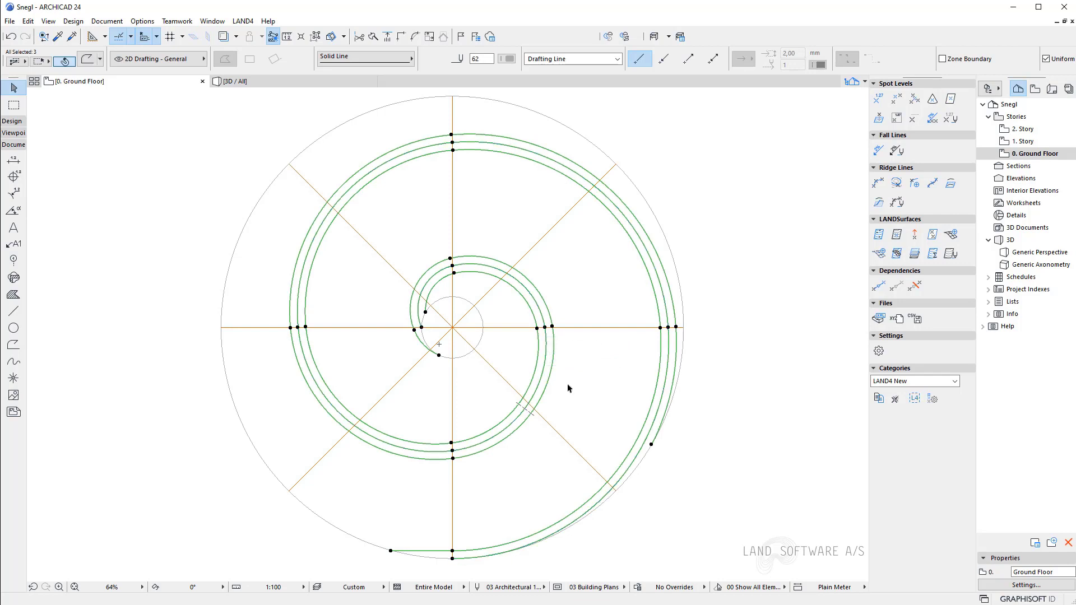
click(678, 270)
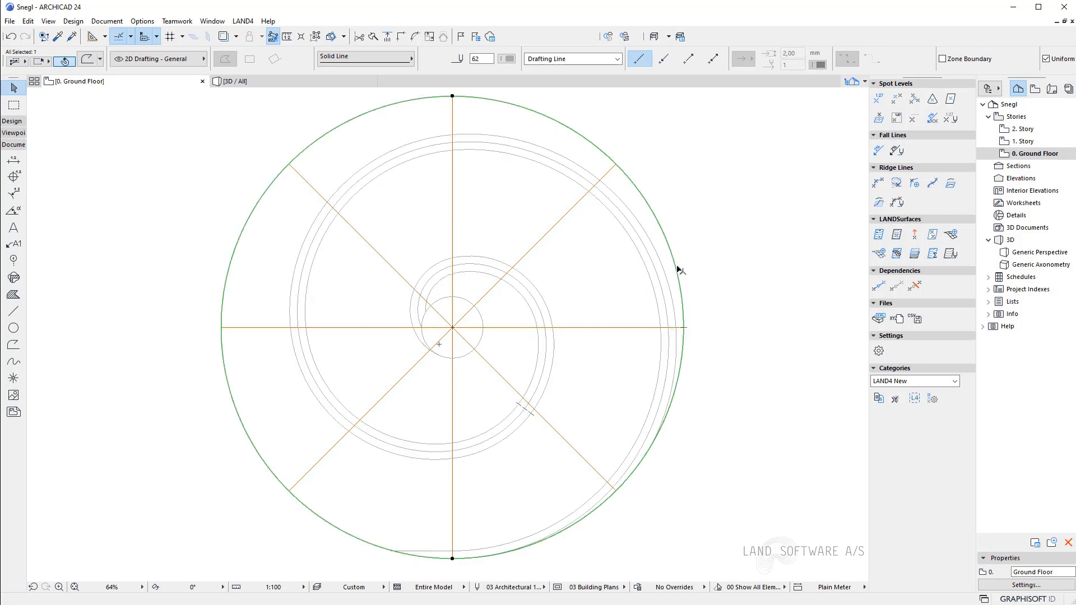
shift+click(483, 342)
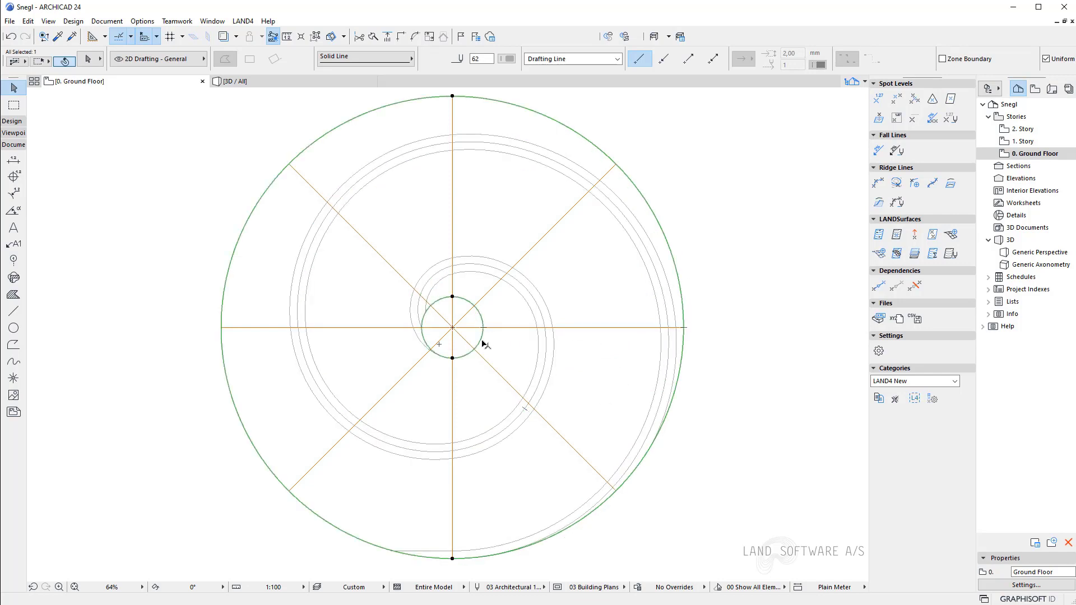
click(576, 394)
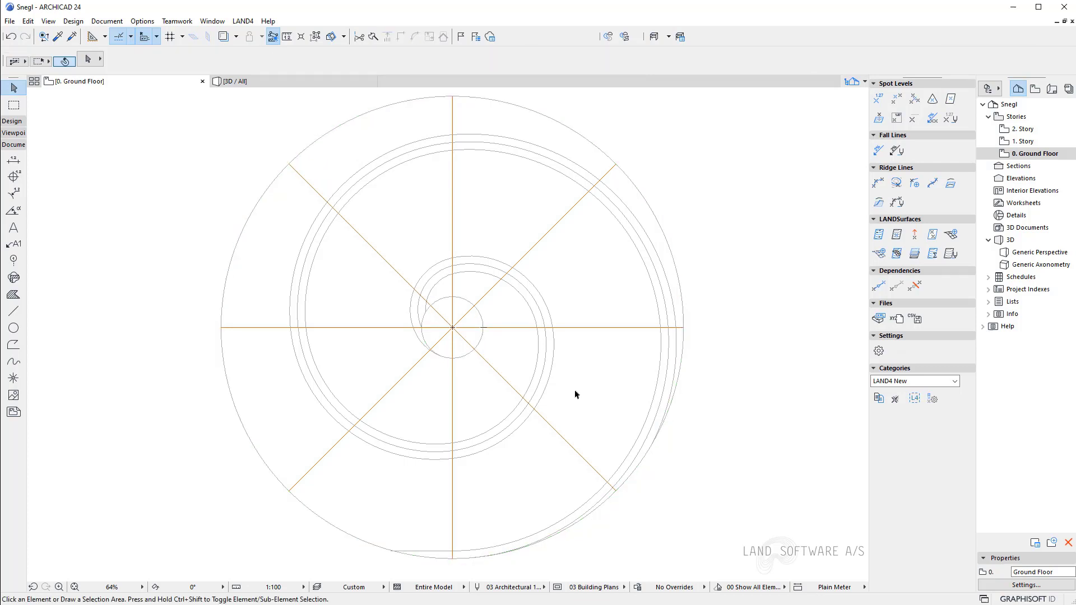
Glance at the 3D view, then back on the ground floor plan select everything and deselect
click(280, 81)
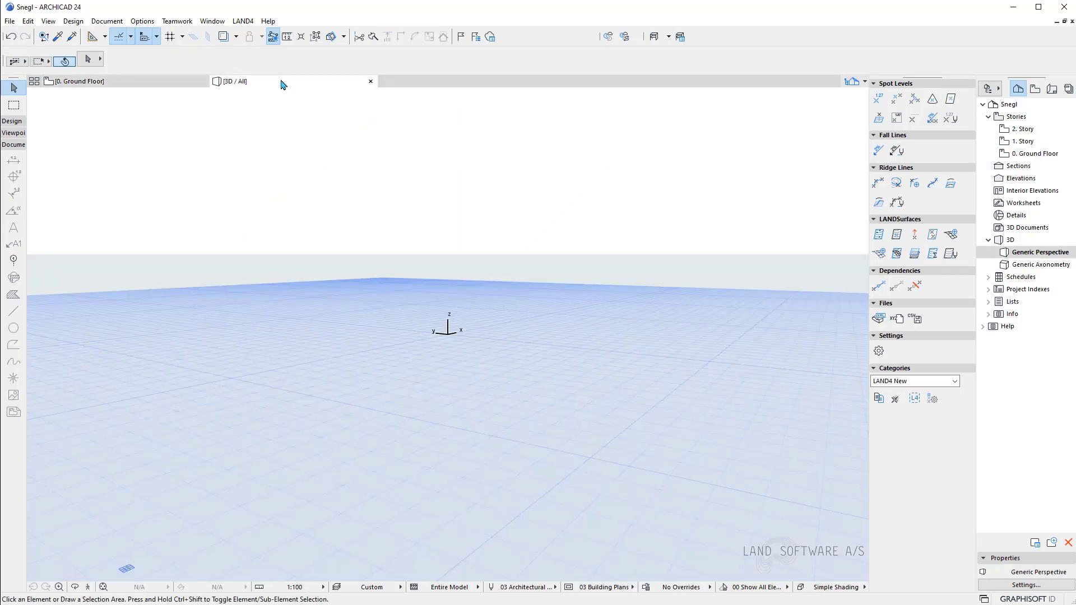
click(158, 86)
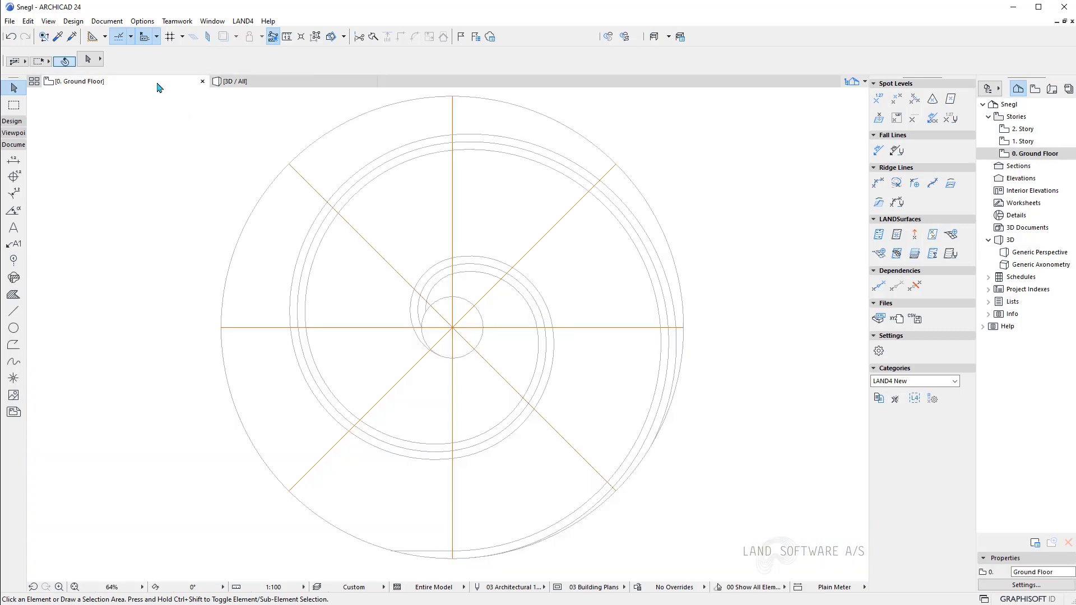
mouse_move(173, 136)
mouse_down()
mouse_move(497, 353)
mouse_move(713, 473)
mouse_move(746, 512)
mouse_up()
key(Escape)
Select the four radial guide lines (two diagonals, horizontal, vertical), then deselect them
click(500, 374)
shift+click(497, 328)
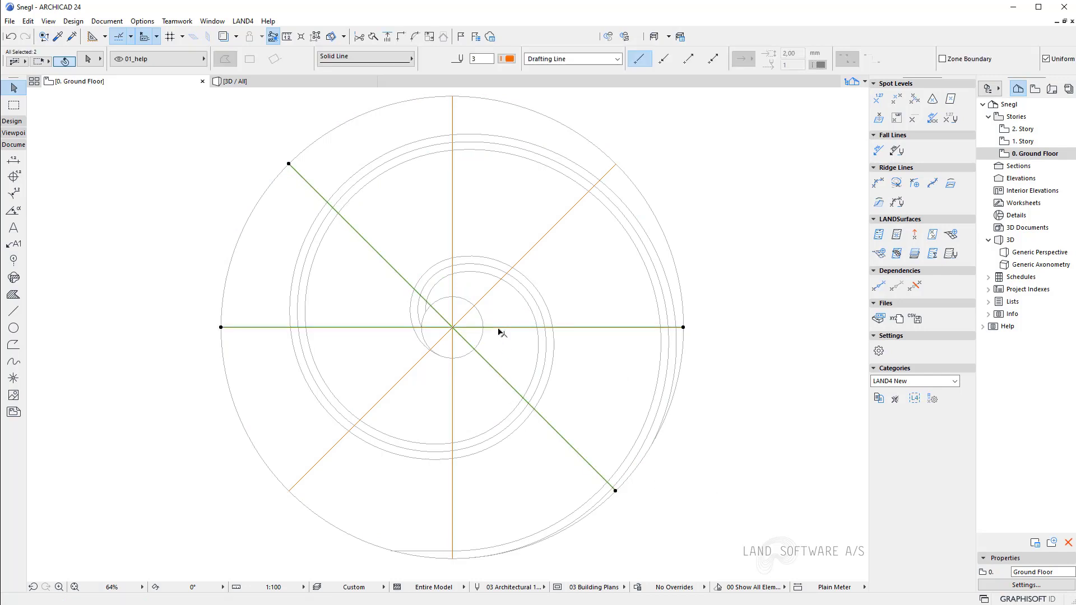
shift+click(487, 292)
shift+click(453, 444)
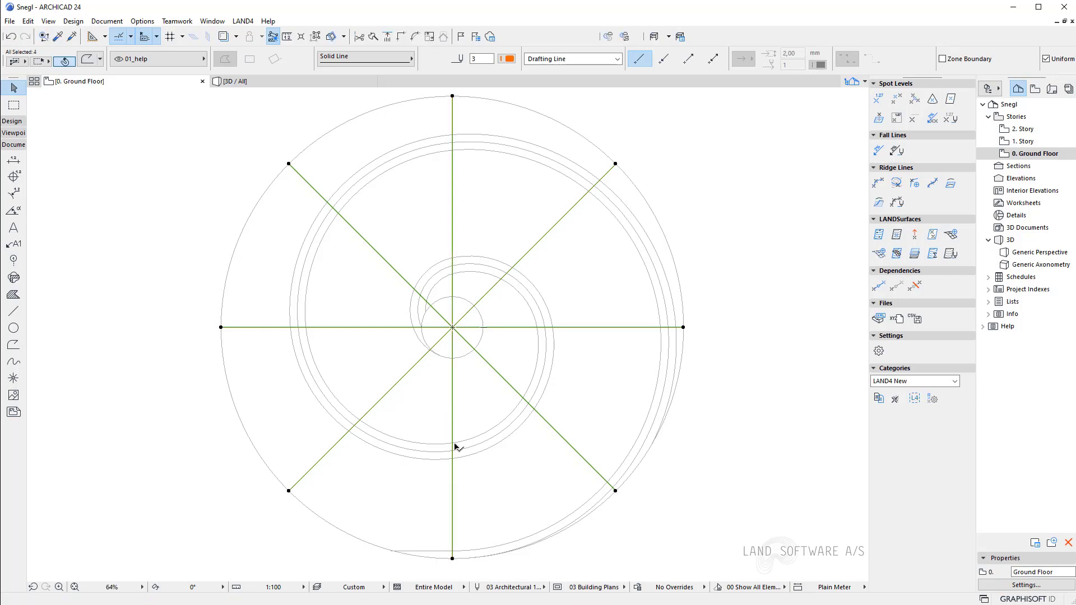
key(Escape)
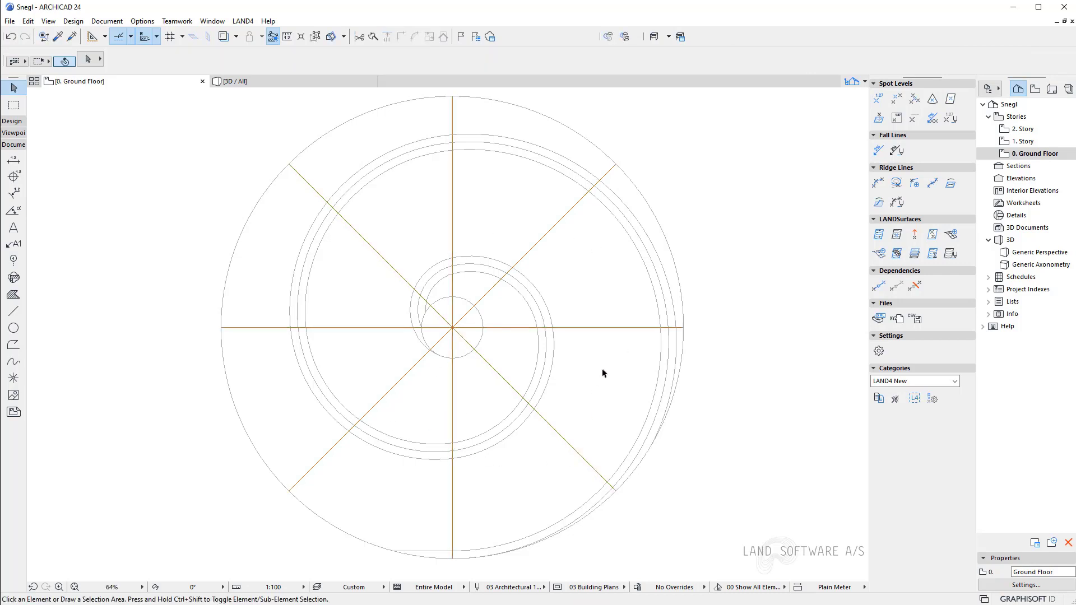
Make the small centre circle a LAND4 contour ridge line at level 10.00
click(480, 323)
click(897, 183)
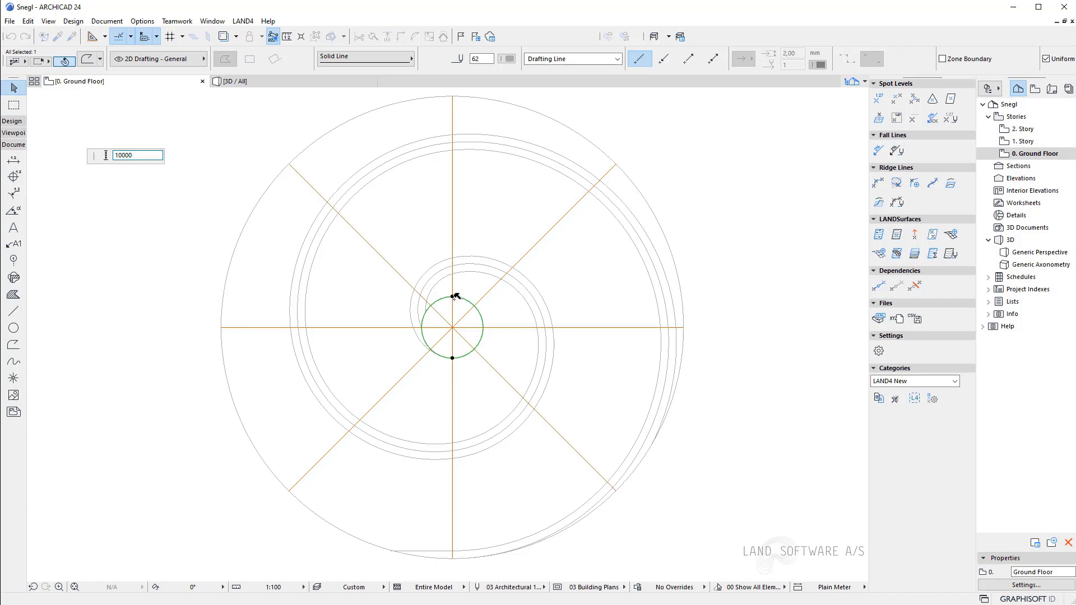
click(453, 297)
click(476, 336)
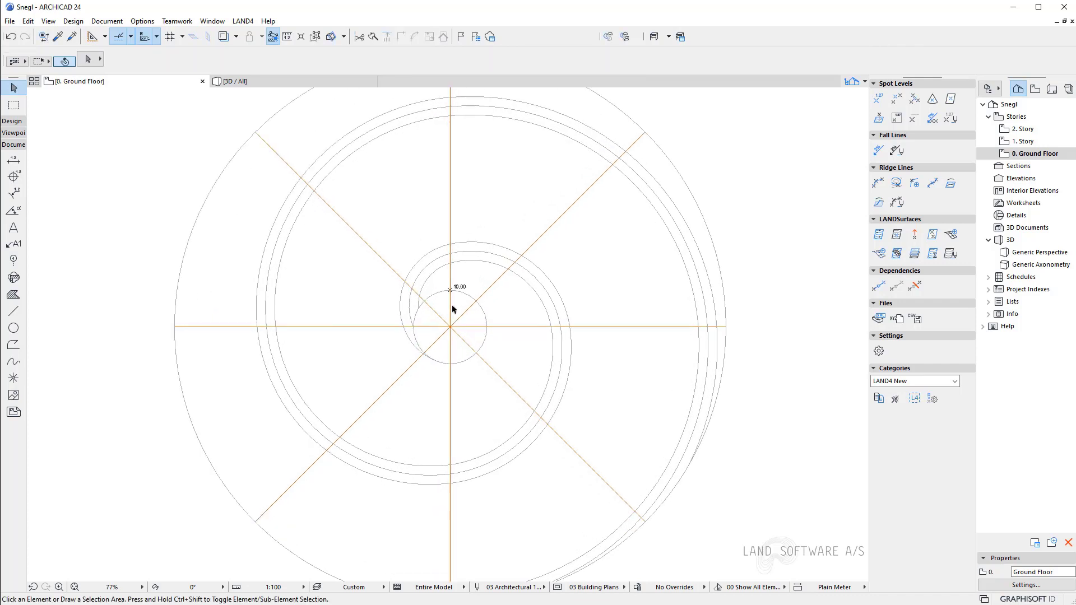
scroll(451, 305, up, 3)
scroll(404, 267, down, 3)
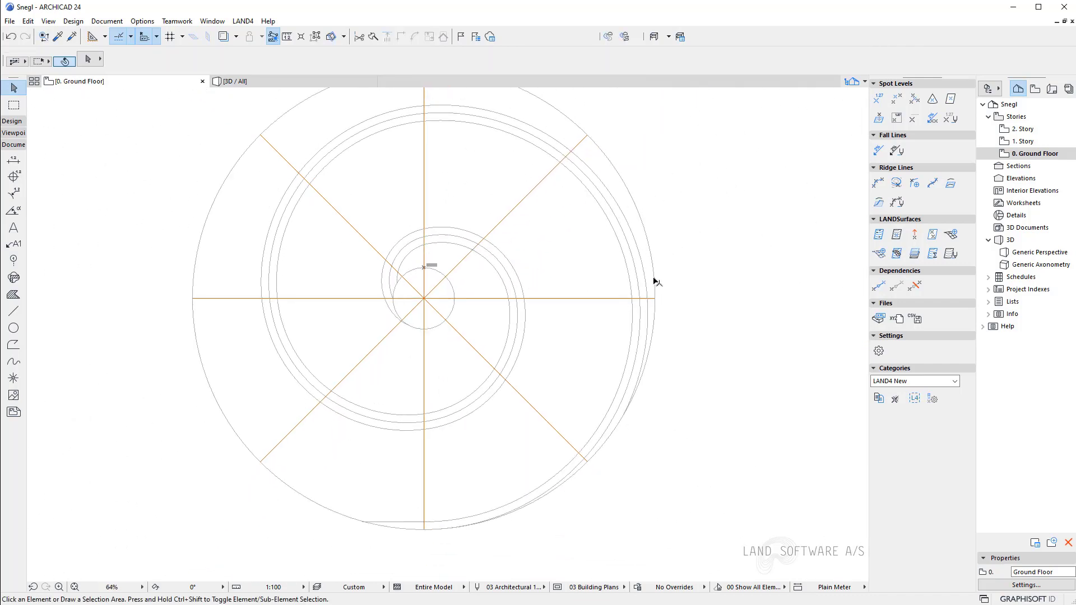
Make the large outer circle a LAND4 contour ridge line at level 5.00
click(654, 281)
click(897, 183)
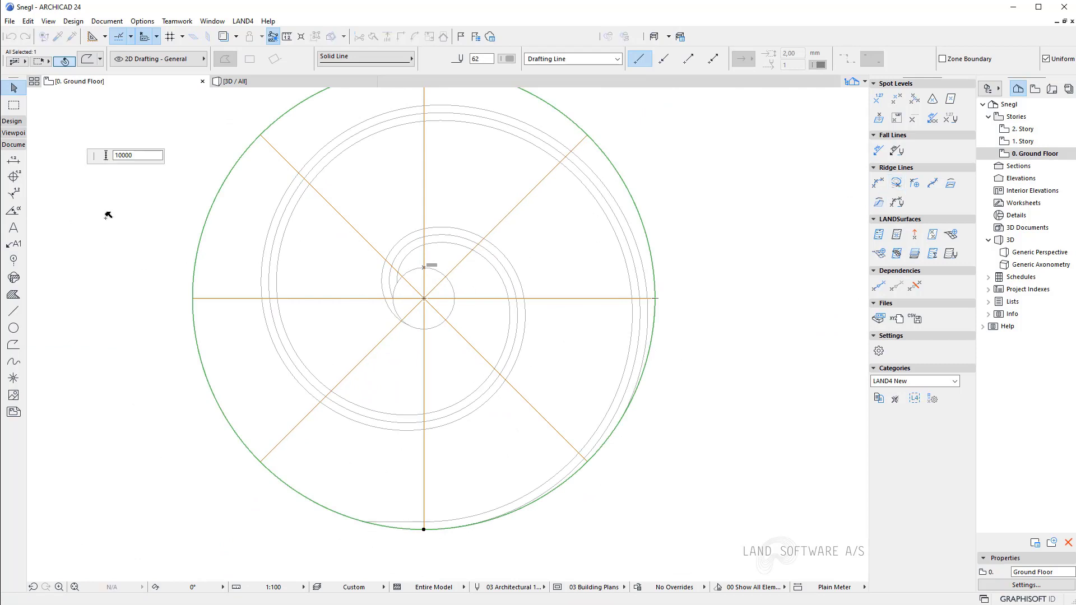
double_click(126, 155)
text(500)
scroll(398, 521, up, 5)
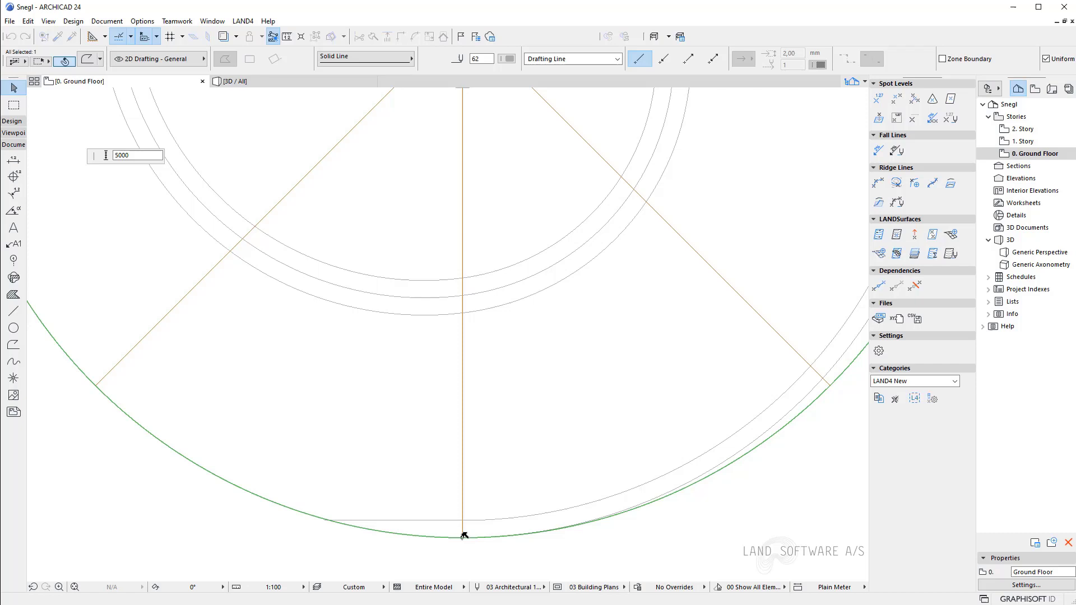
click(496, 536)
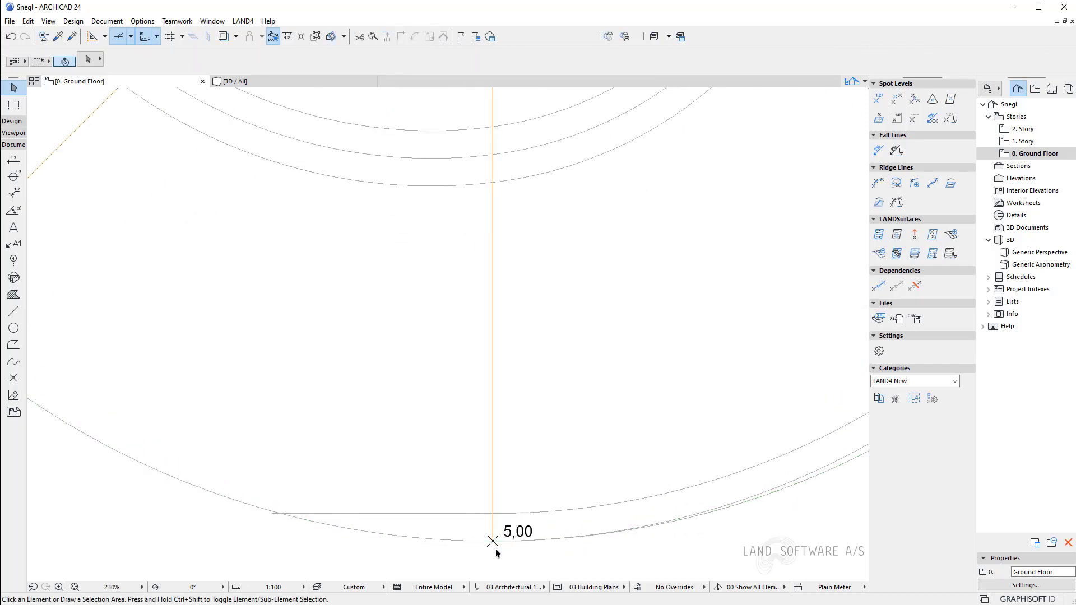
scroll(370, 524, down, 5)
scroll(361, 415, up, 2)
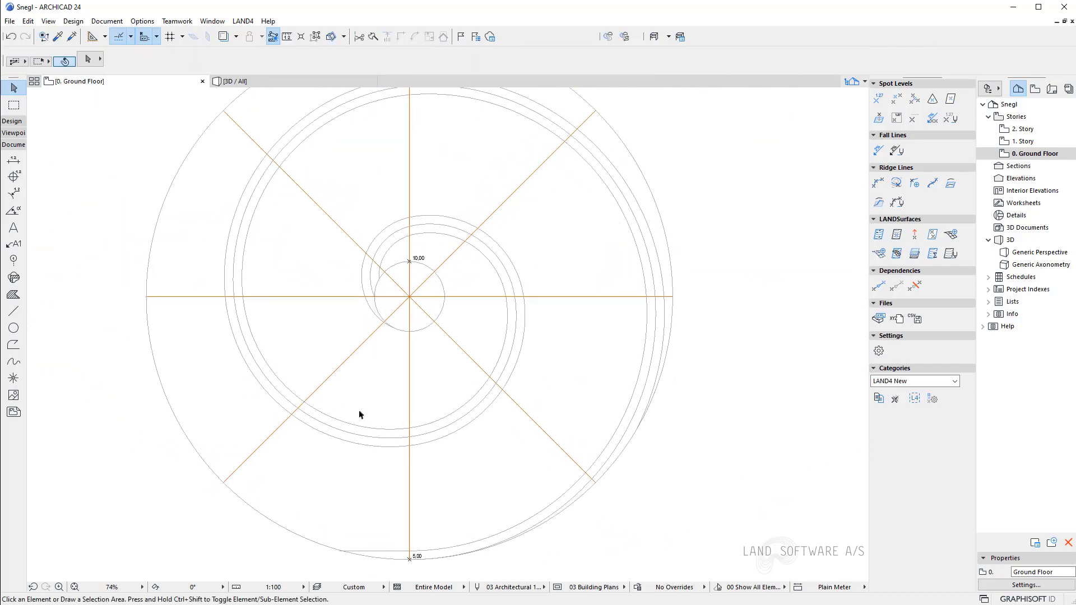
In 3D, fit and orbit to see the small circle raised above the outer one, then return to plan
click(250, 84)
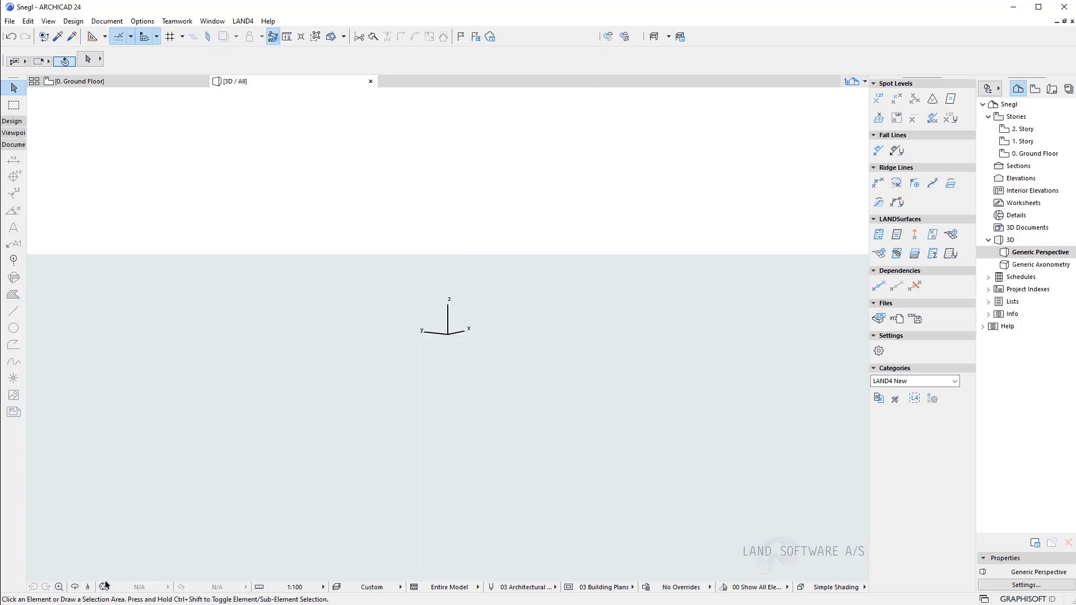
click(104, 586)
click(75, 587)
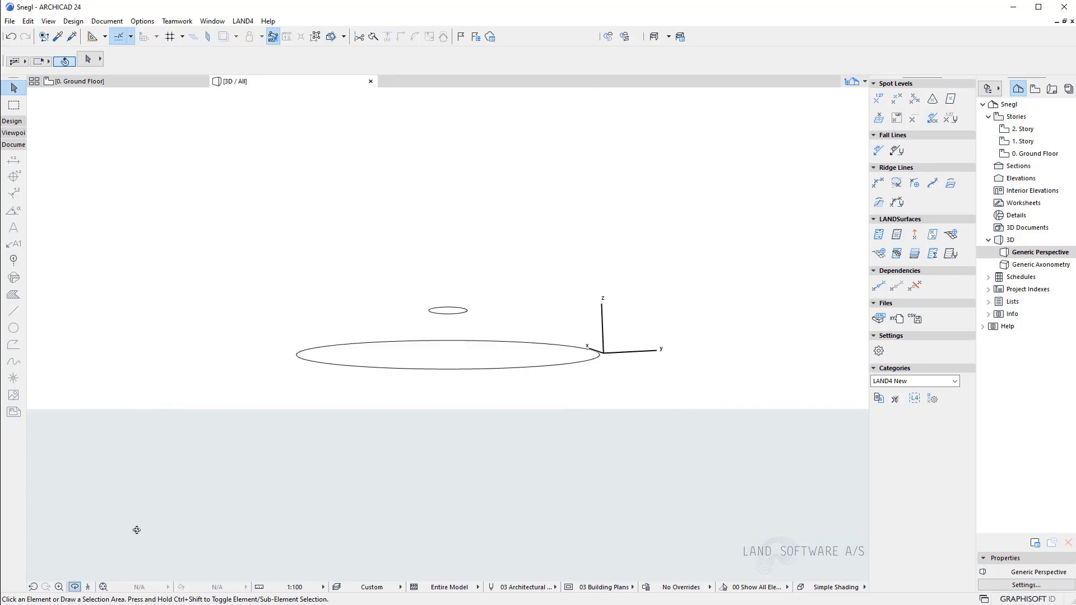
drag(232, 407, 509, 459)
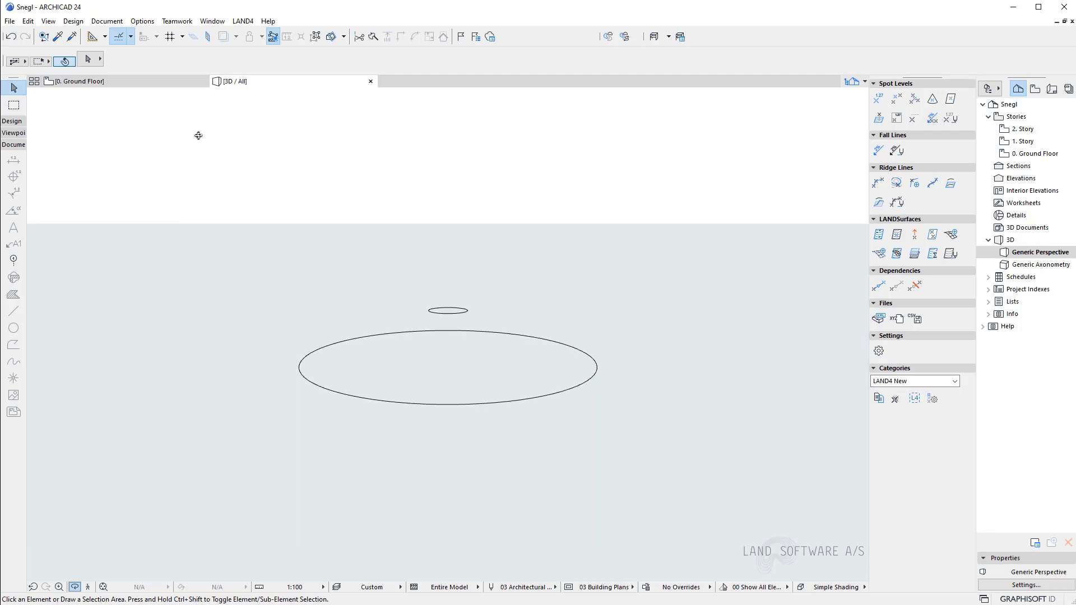
click(160, 91)
Create a LANDsurface from the 10.00 and 5.00 ridge circles and orbit the resulting cone in 3D
scroll(469, 329, down, 6)
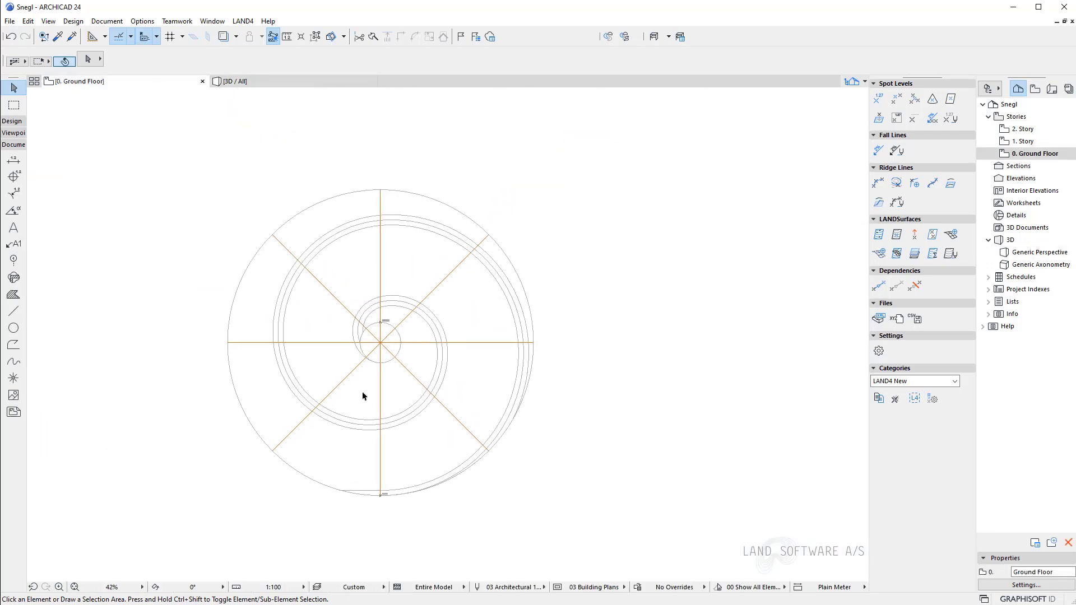
click(879, 234)
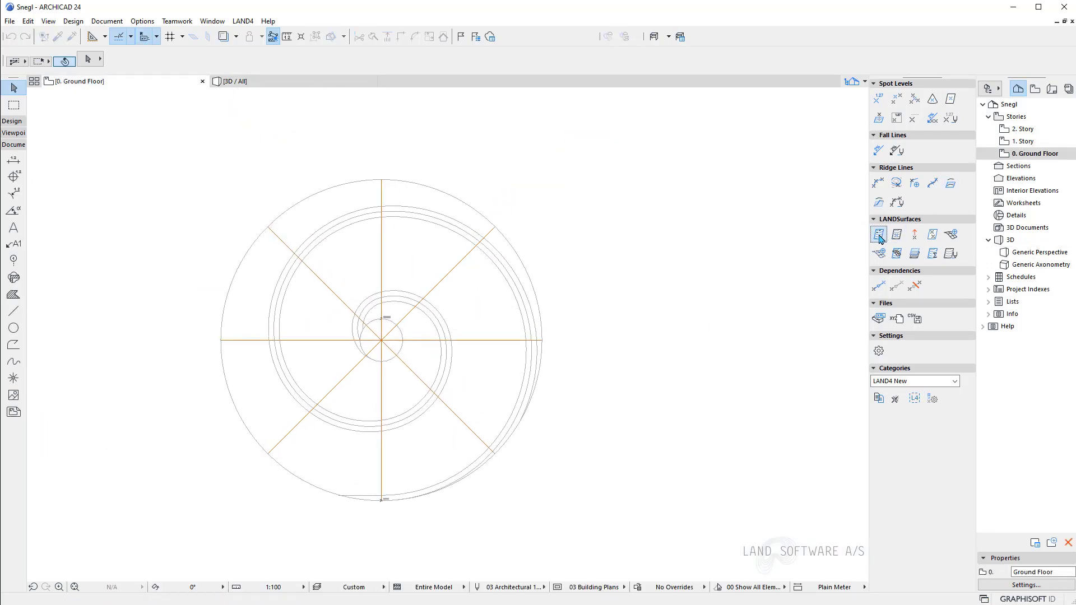
click(506, 238)
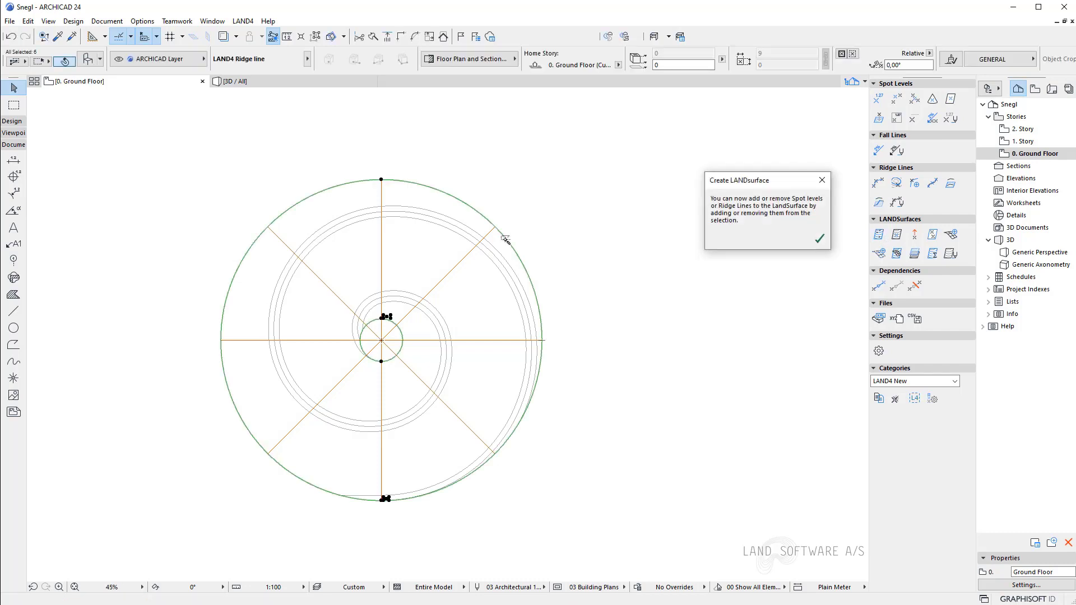
click(819, 239)
click(299, 86)
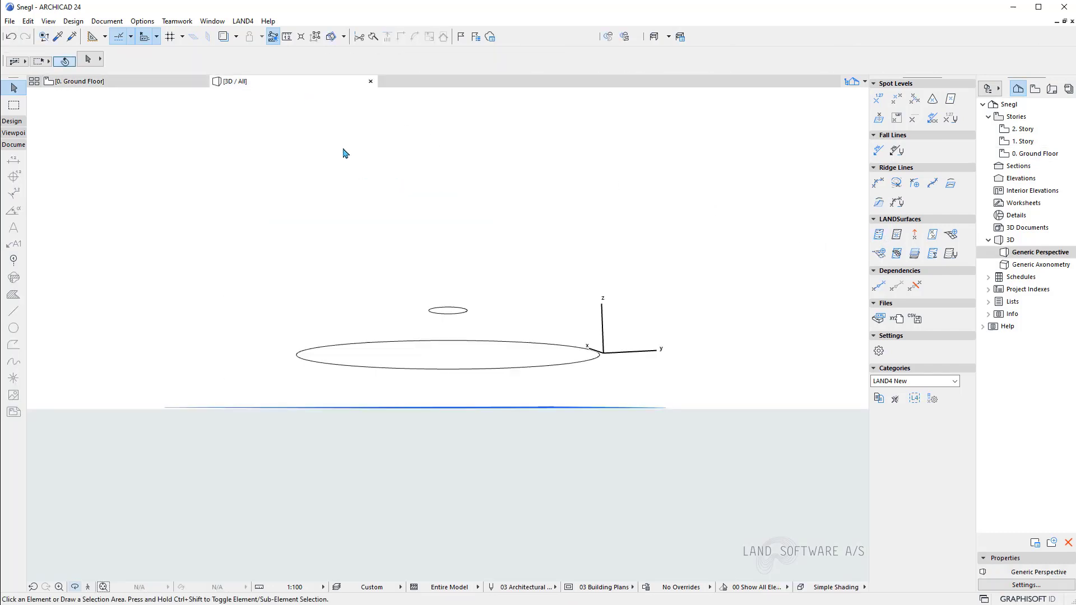
mouse_move(208, 376)
mouse_down()
mouse_move(334, 398)
mouse_move(413, 468)
mouse_move(437, 413)
mouse_move(421, 324)
mouse_move(435, 228)
mouse_move(404, 269)
mouse_move(392, 444)
mouse_move(421, 428)
mouse_move(417, 418)
mouse_up()
Select the curved spiral and its two flanking edge lines, deselect, and start the LAND4 Spot Level tool
click(116, 85)
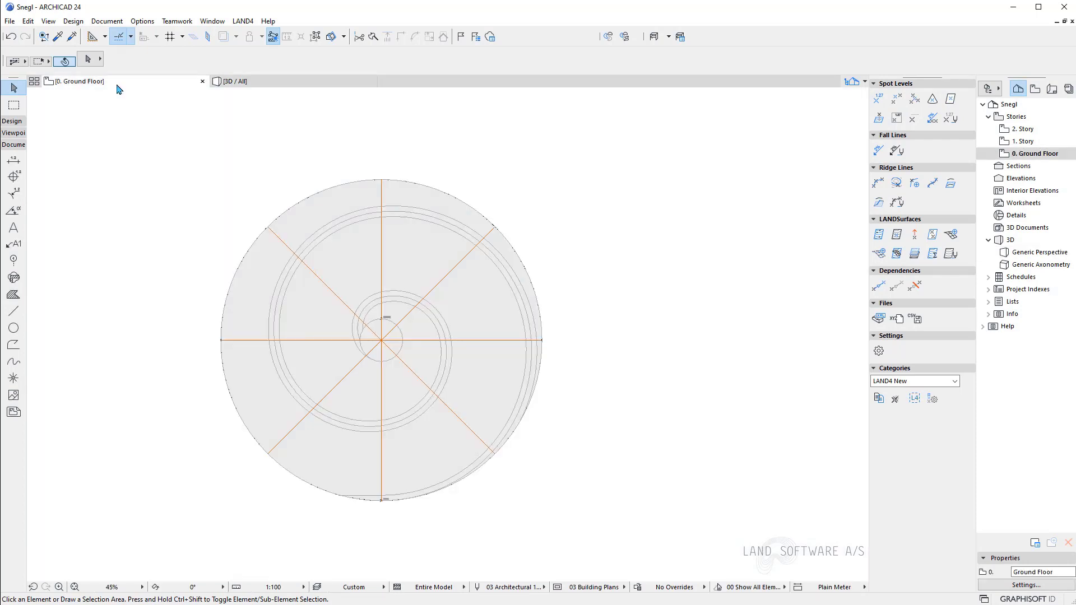
scroll(346, 358, up, 5)
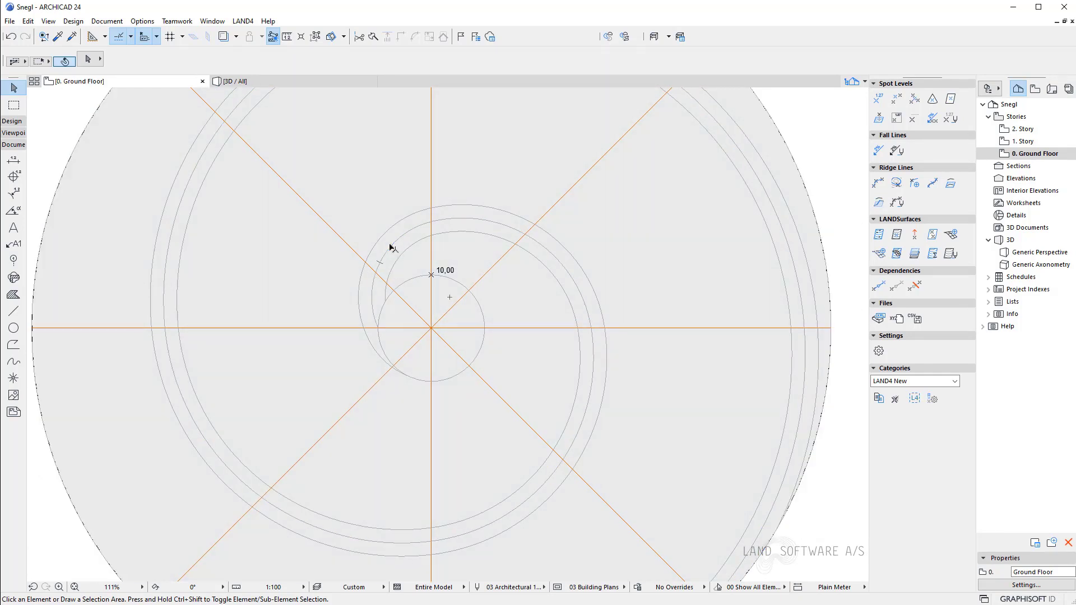
click(391, 247)
scroll(388, 392, down, 2)
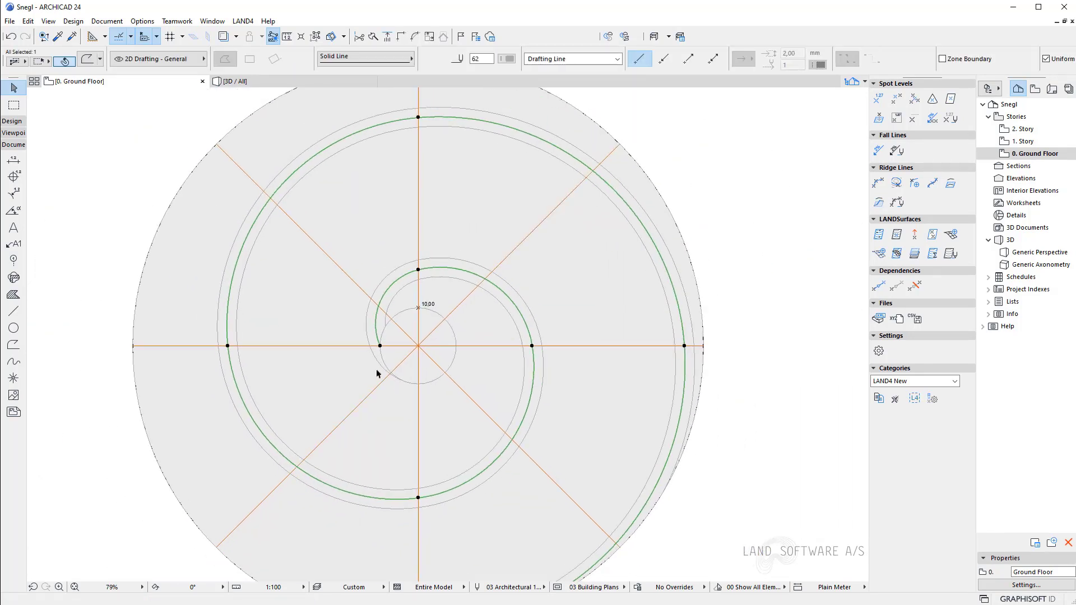
scroll(377, 373, down, 1)
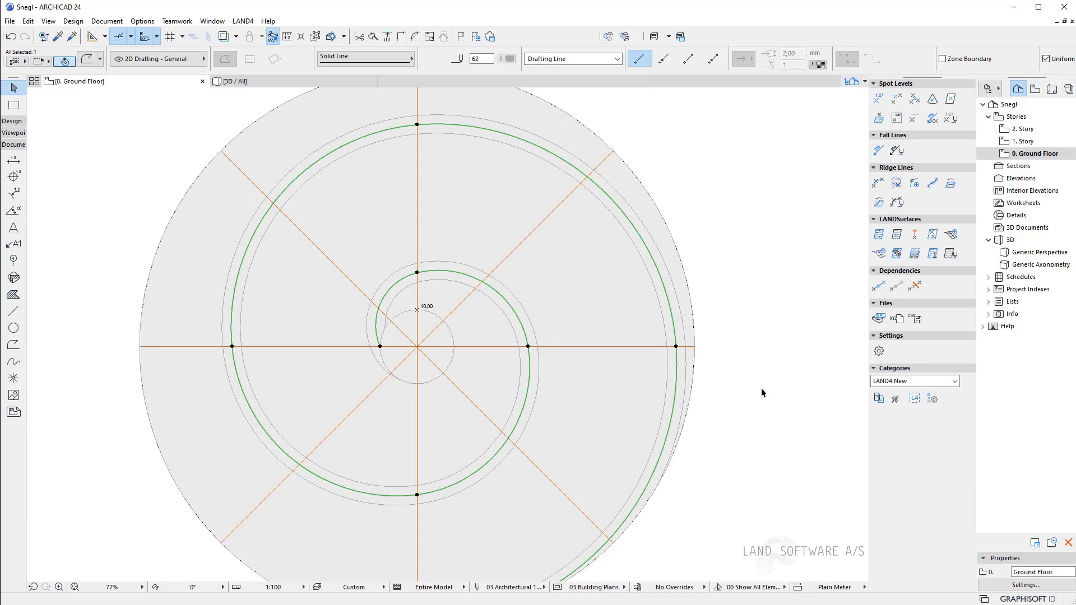
click(432, 281)
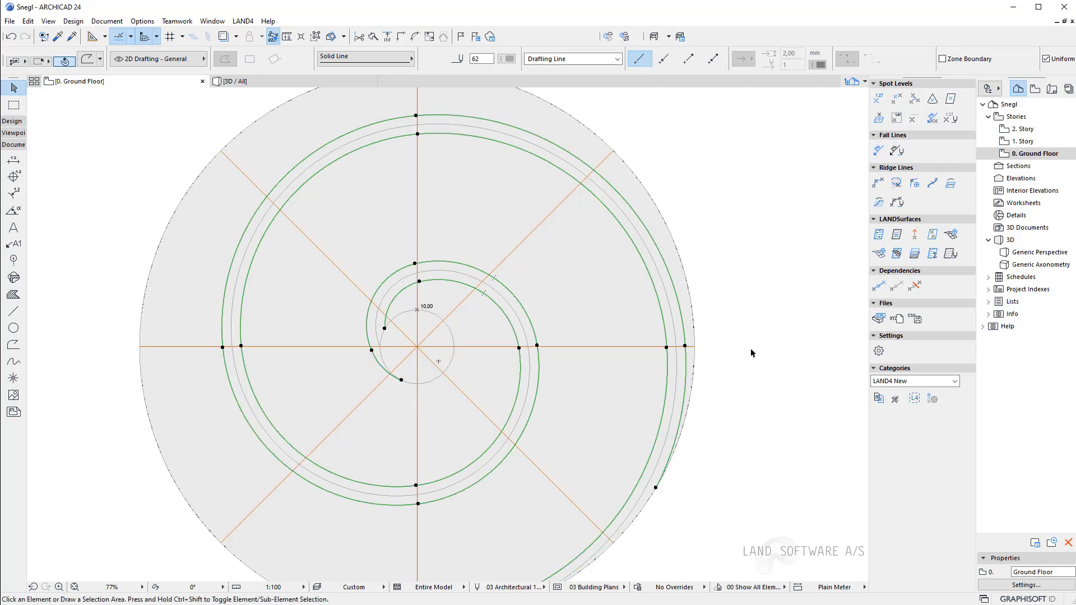
key(Escape)
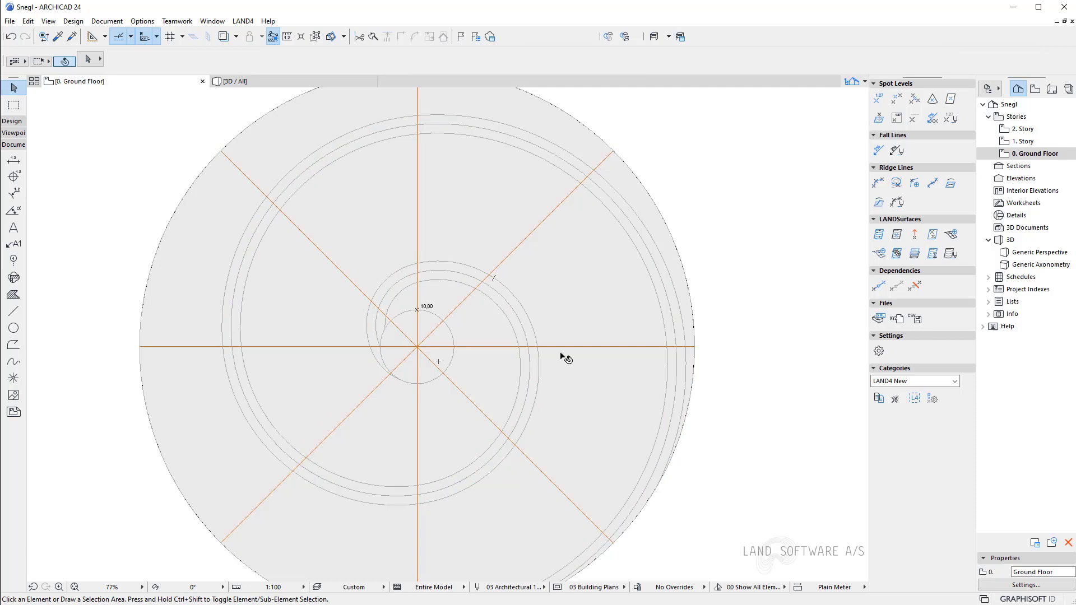
scroll(426, 359, up, 1)
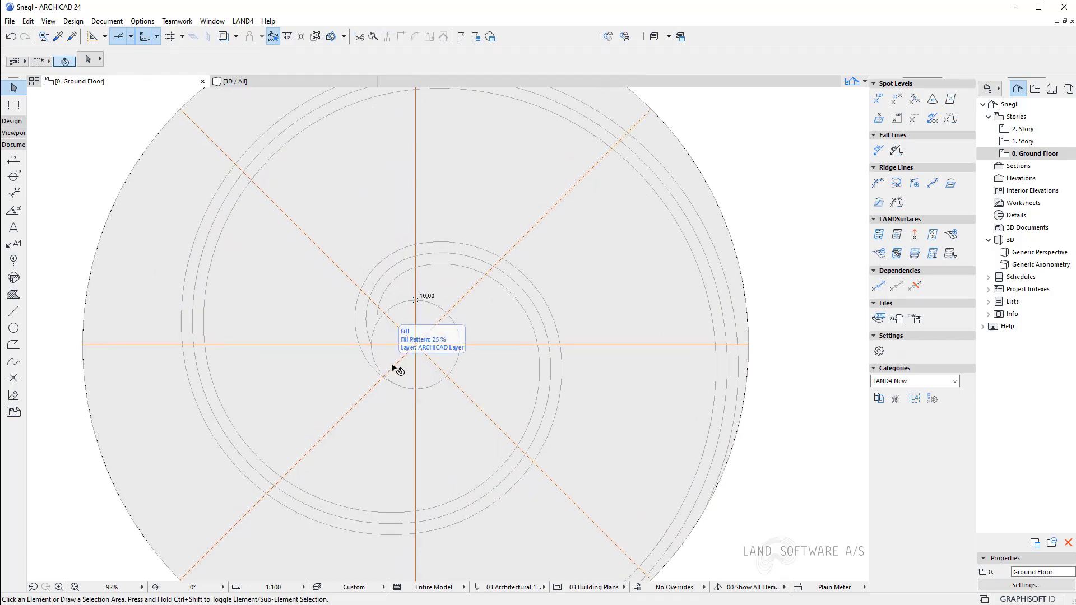
click(879, 99)
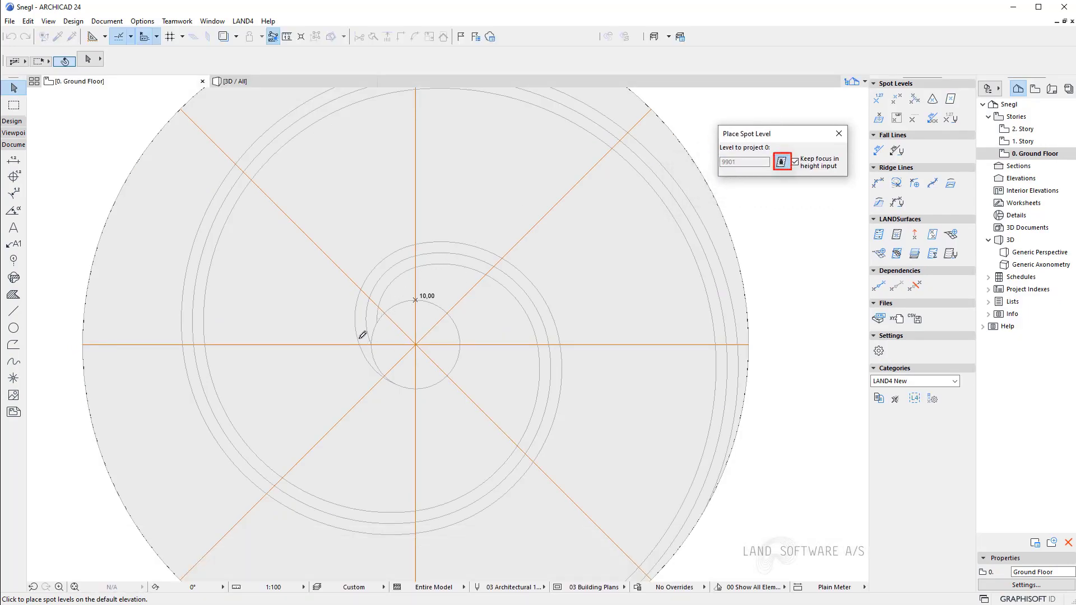
Place spot levels 8,85, 8,46, 8,08, 7,31 and 6,92 where the spiral crosses the radial guides
scroll(361, 332, up, 1)
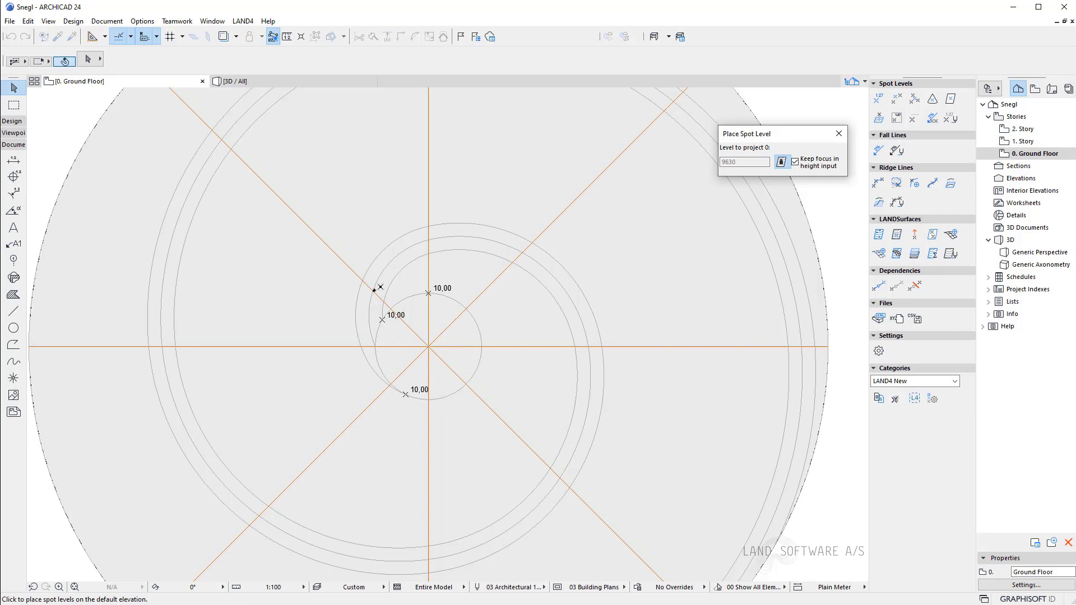
click(523, 251)
click(589, 346)
click(560, 477)
scroll(526, 473, down, 3)
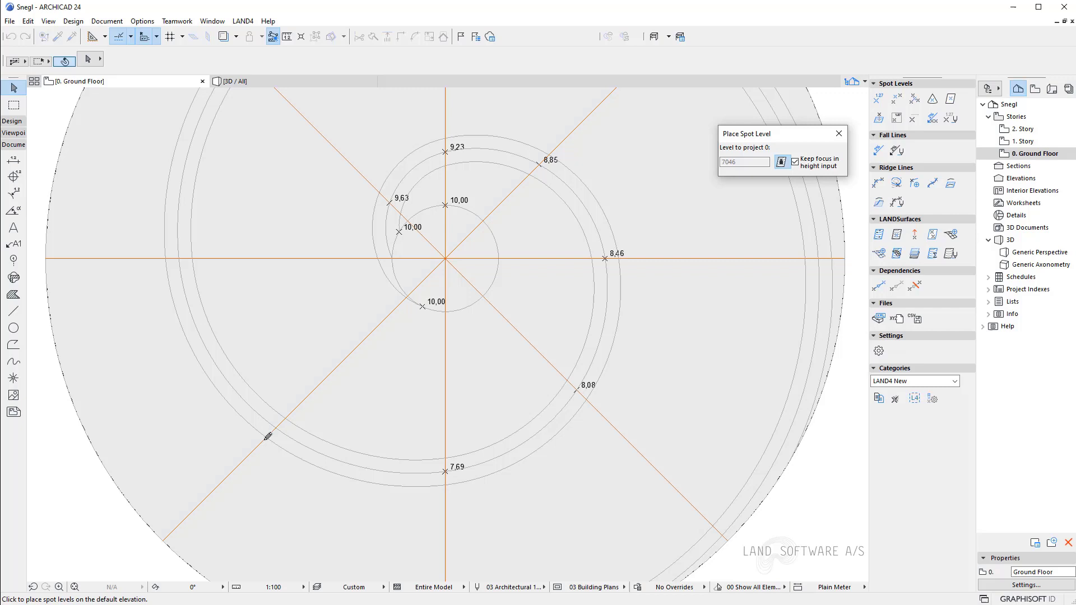
click(268, 436)
click(181, 254)
scroll(254, 180, up, 5)
Continue with spot levels 6,54, 6,15, 5,76, 5,38 and 5,11 out to the outer ring
click(185, 169)
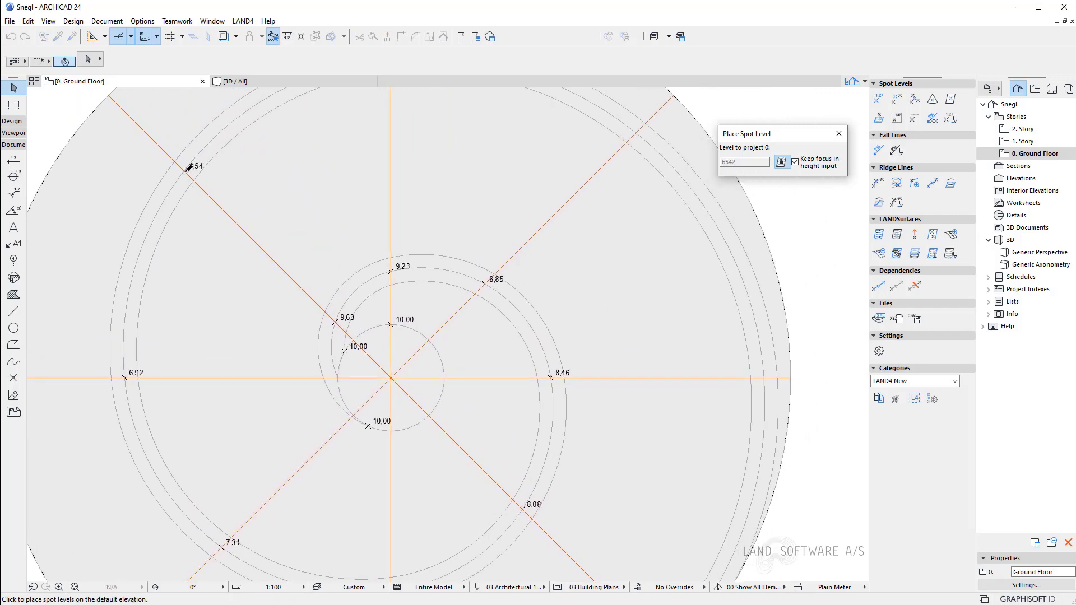
scroll(305, 240, up, 5)
click(369, 199)
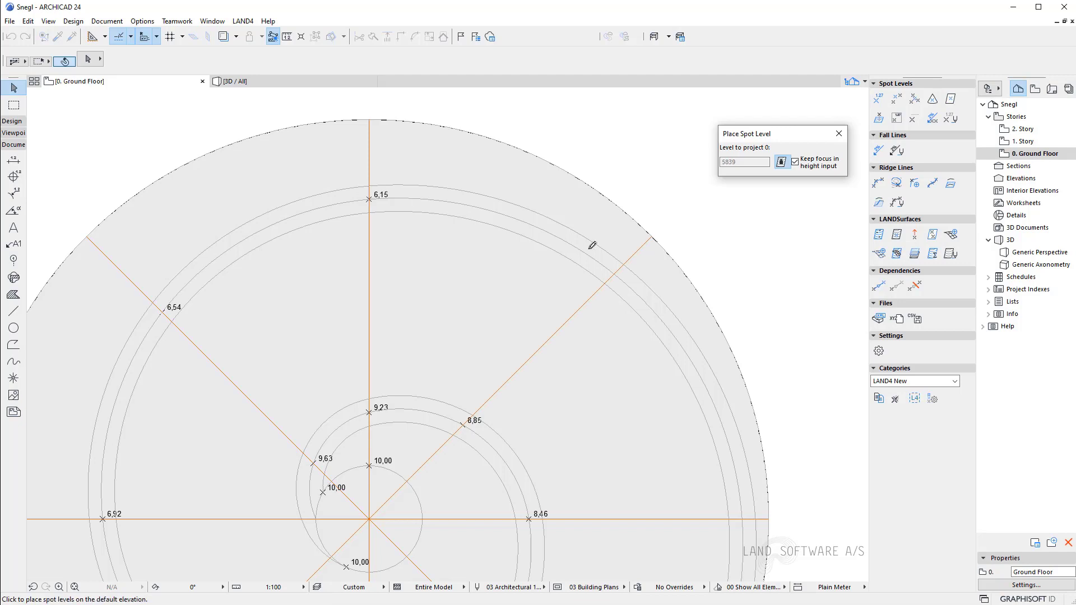
click(621, 270)
scroll(638, 326, down, 2)
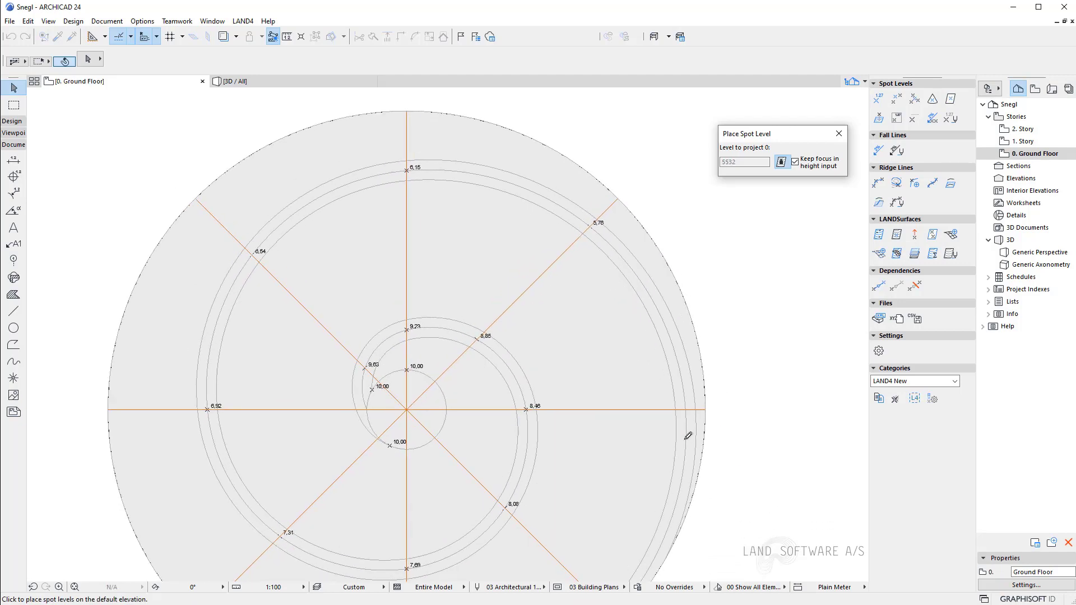
click(687, 405)
scroll(671, 440, down, 3)
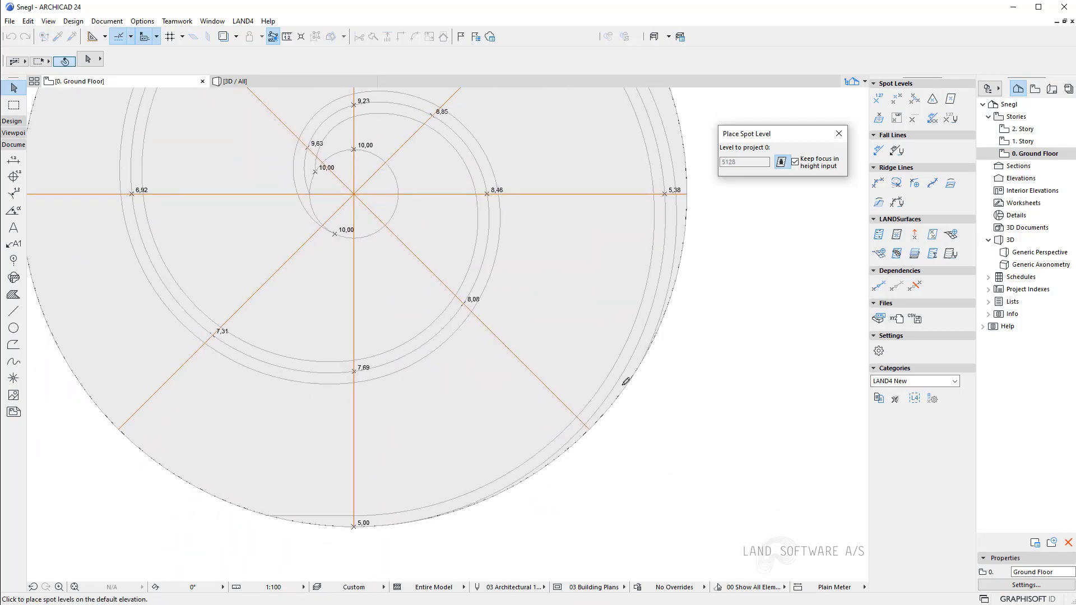
click(590, 420)
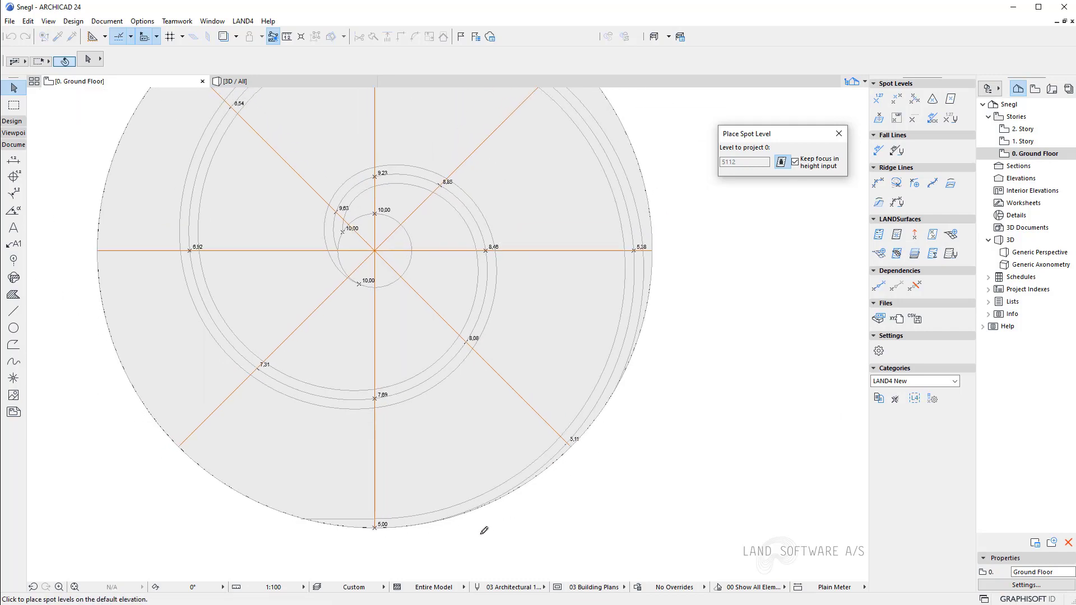
scroll(445, 361, up, 2)
Stop placing spot levels and snap the boundary line's end node onto the surface edge
key(Escape)
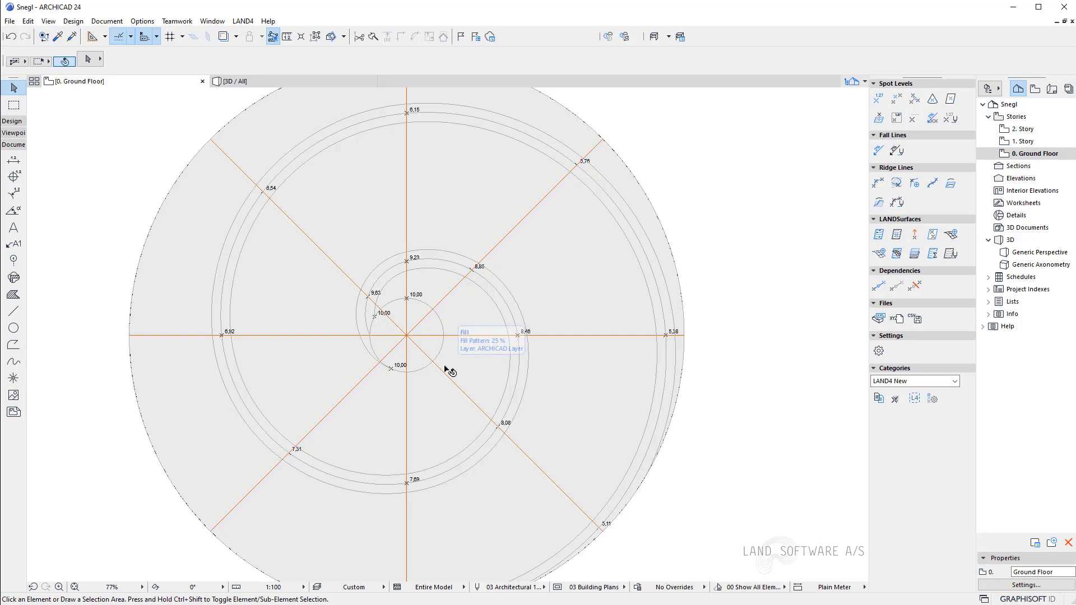
scroll(366, 328, up, 3)
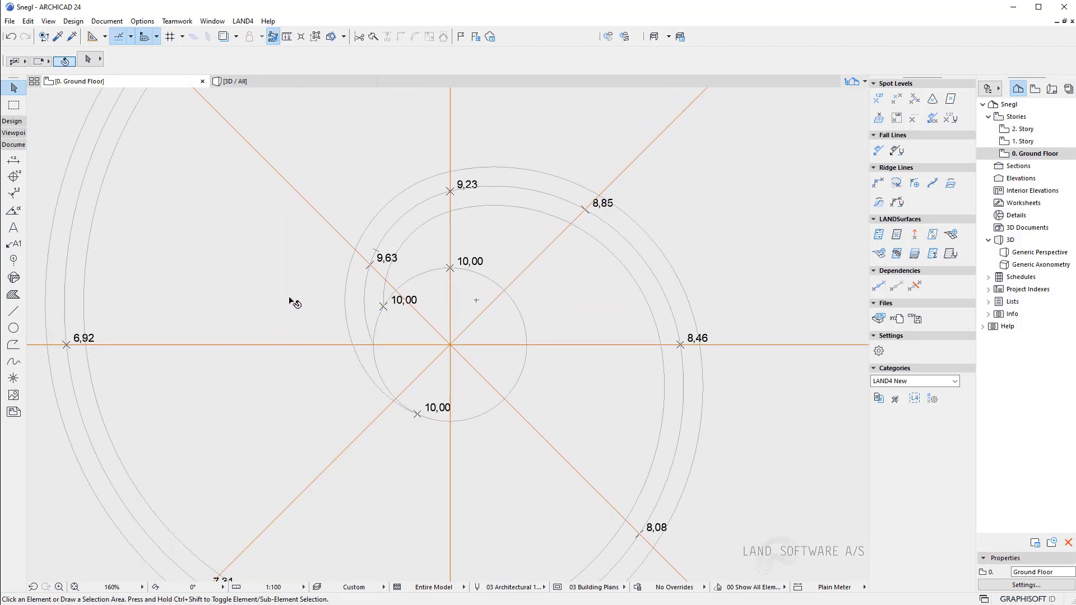
scroll(353, 237, down, 4)
scroll(360, 487, up, 2)
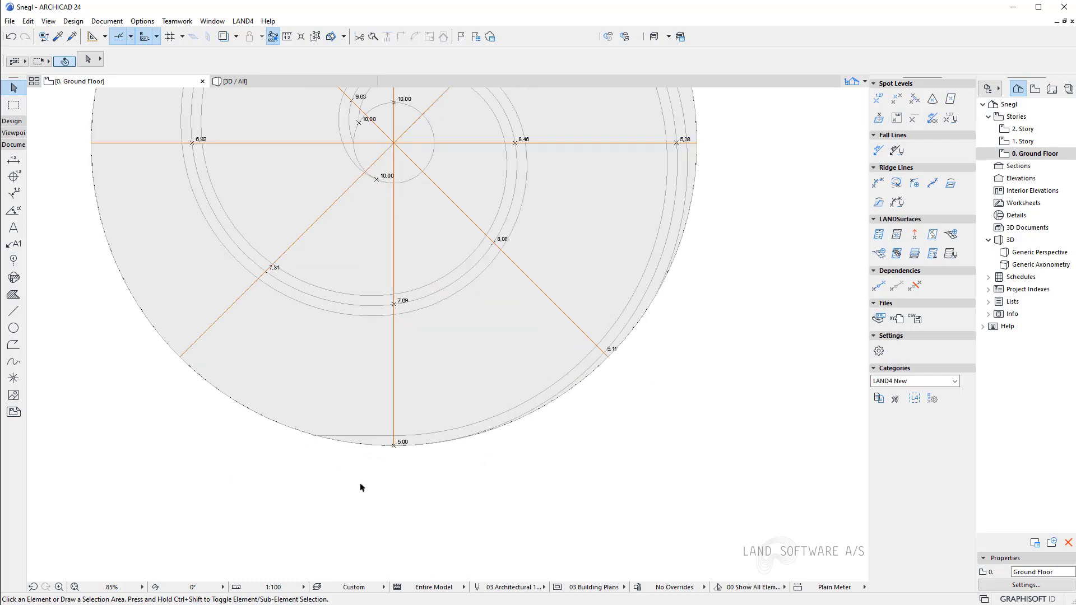
click(343, 431)
scroll(284, 432, up, 4)
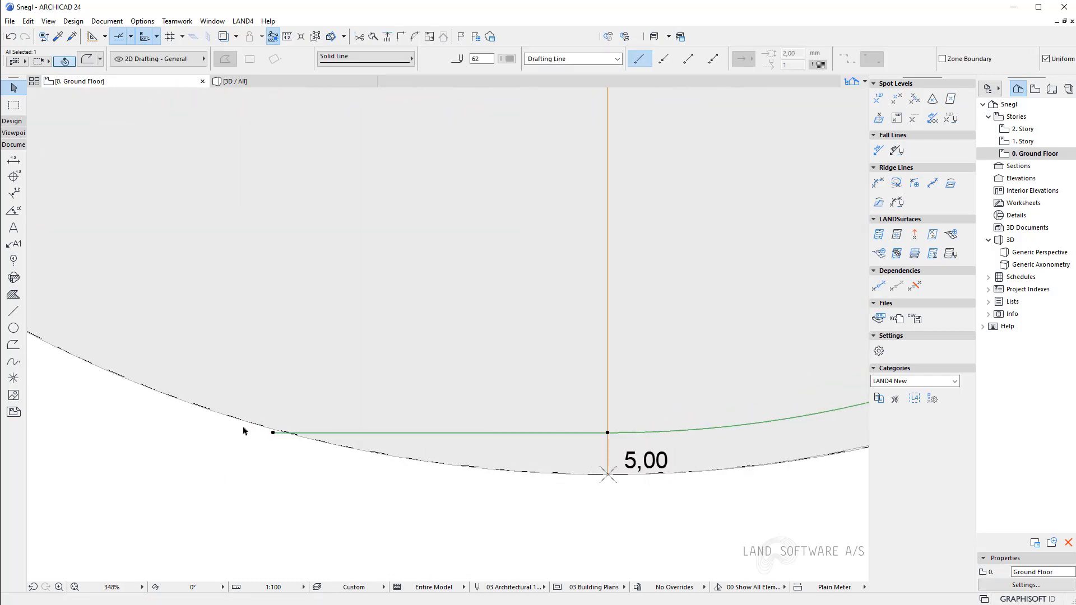
click(339, 444)
click(395, 443)
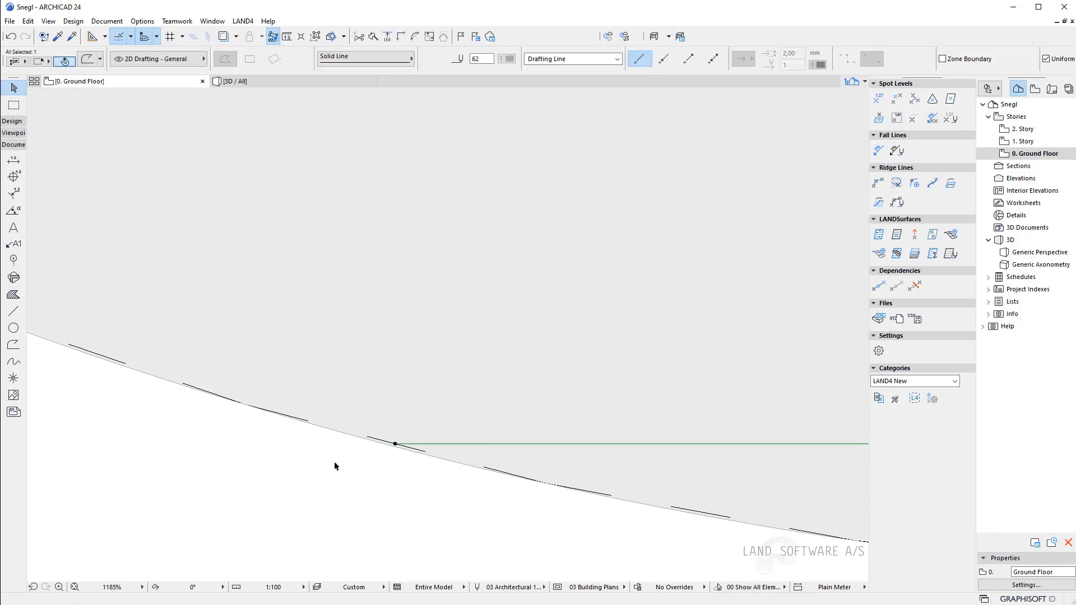
Place a 5,00 spot level on the surface edge at the boundary line's end
click(878, 99)
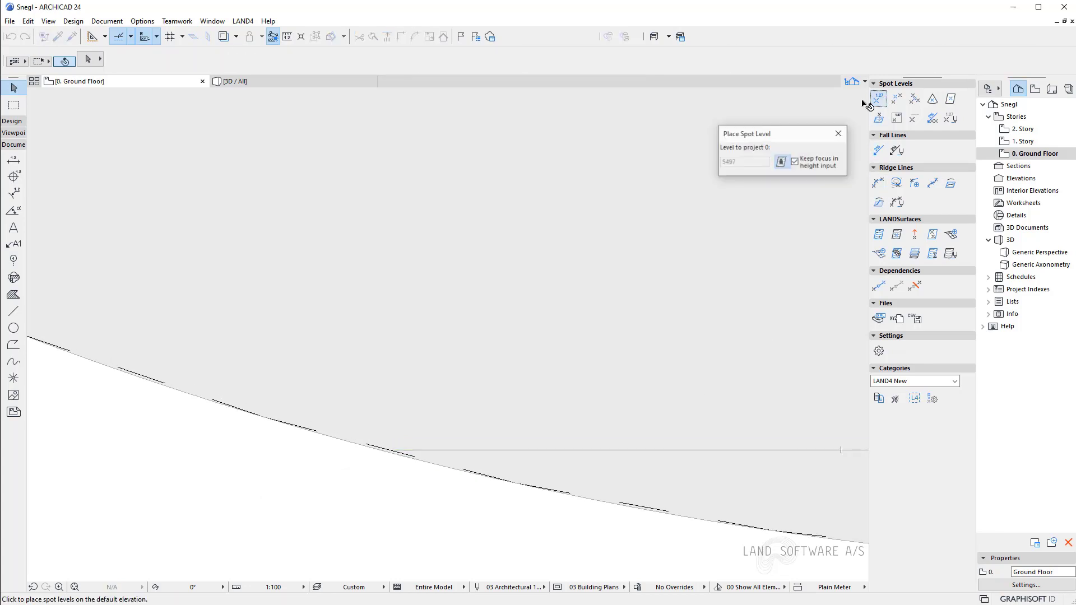
double_click(753, 162)
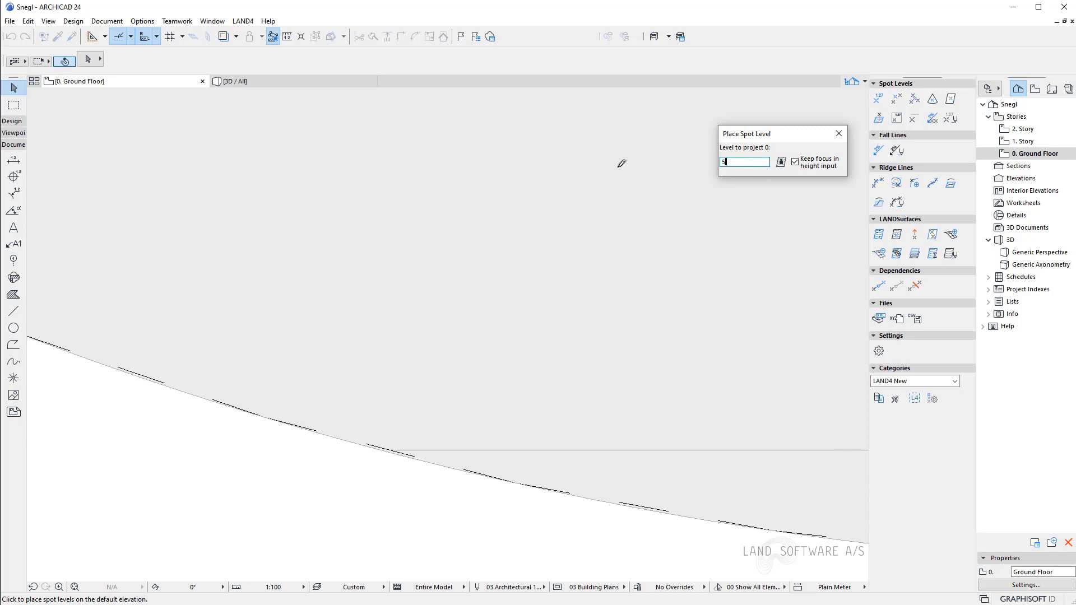
click(393, 450)
scroll(303, 478, down, 5)
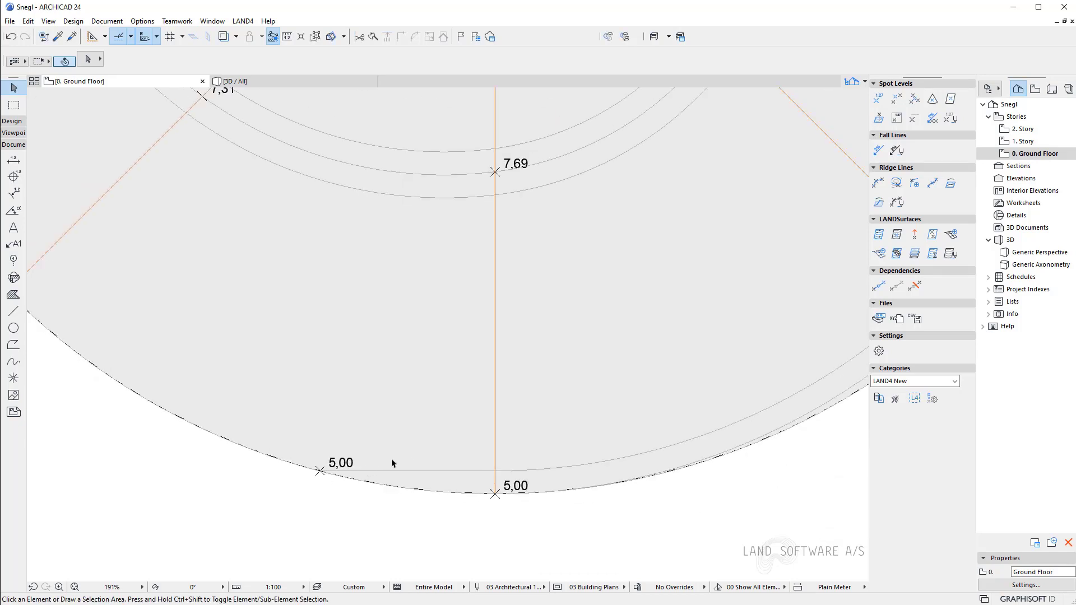
click(396, 474)
scroll(350, 519, down, 5)
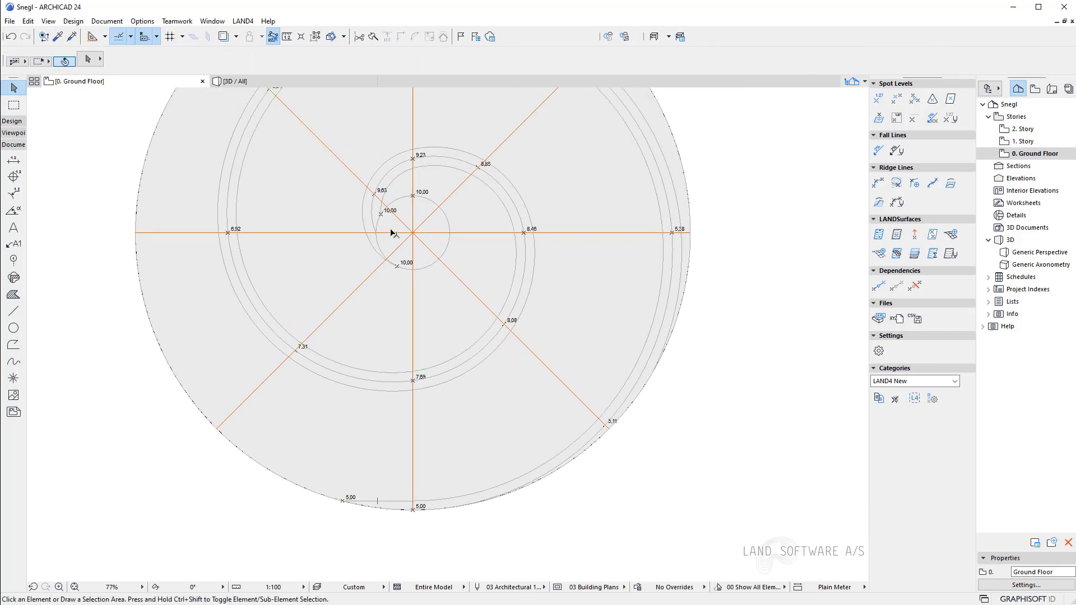
Check the outer arc's end and place another 5,00 spot level there
click(371, 245)
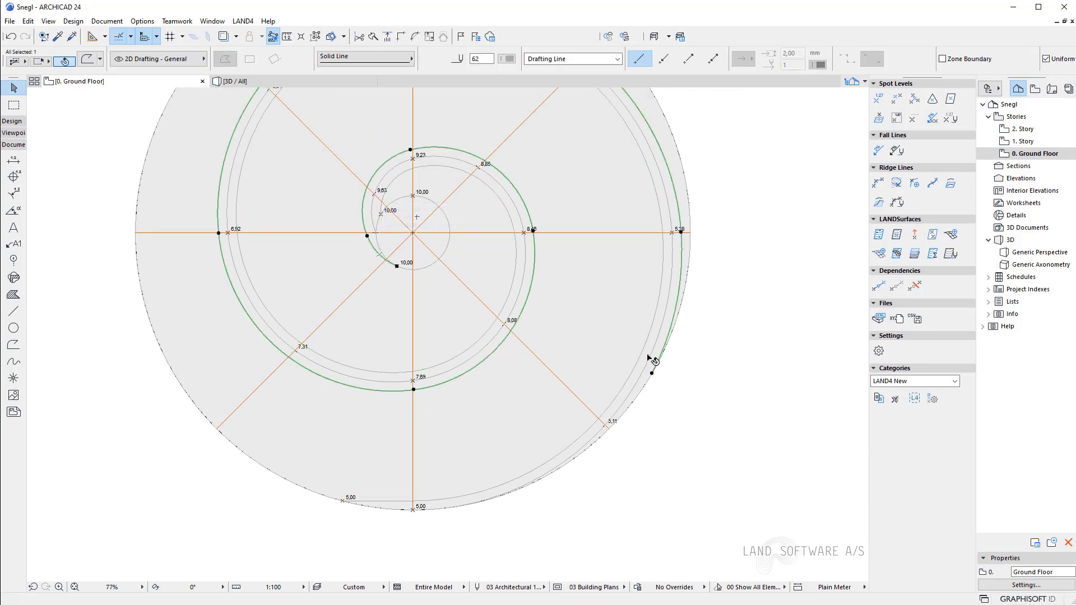
scroll(653, 370, up, 6)
scroll(648, 381, up, 3)
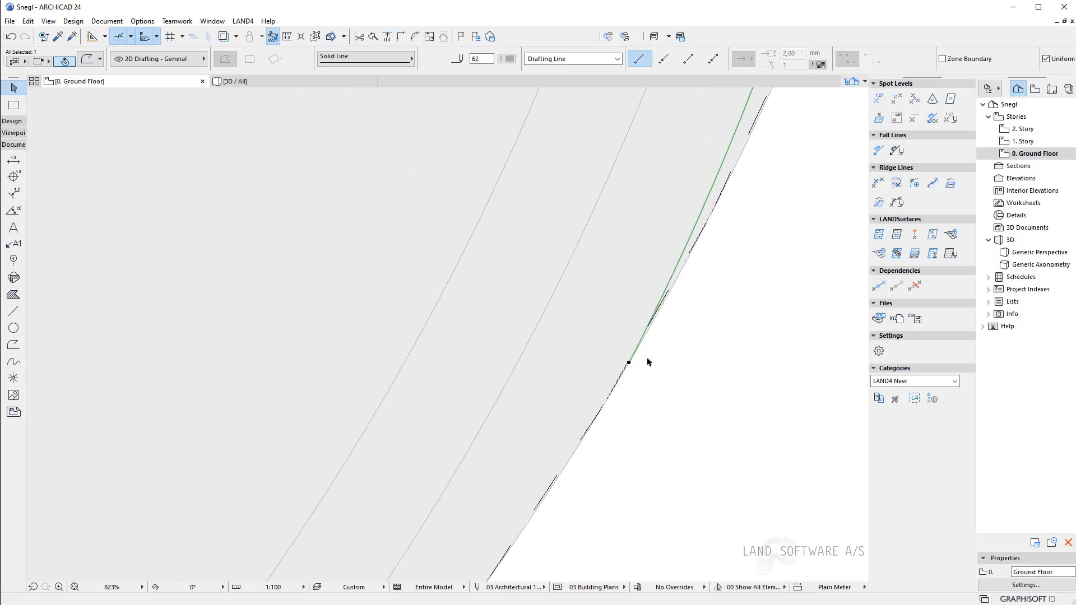
key(Escape)
click(879, 99)
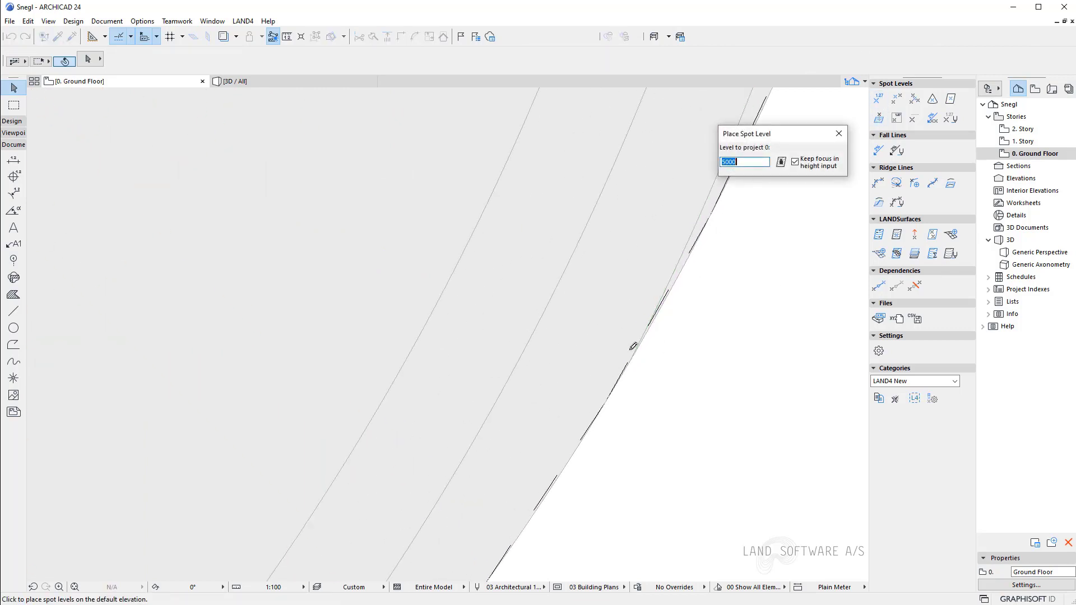
scroll(644, 354, up, 3)
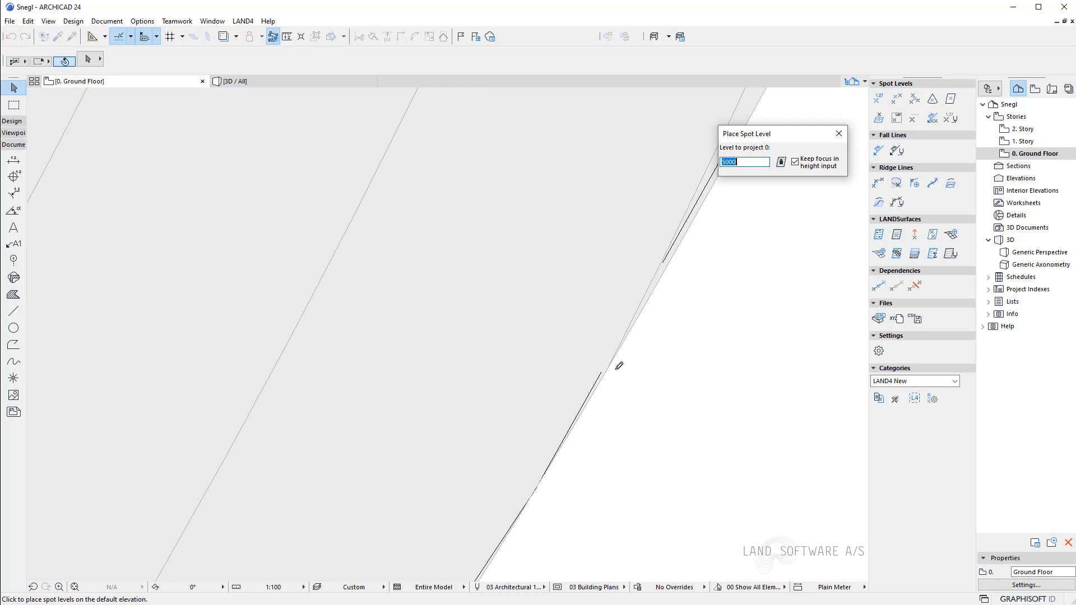
click(614, 365)
scroll(637, 373, down, 4)
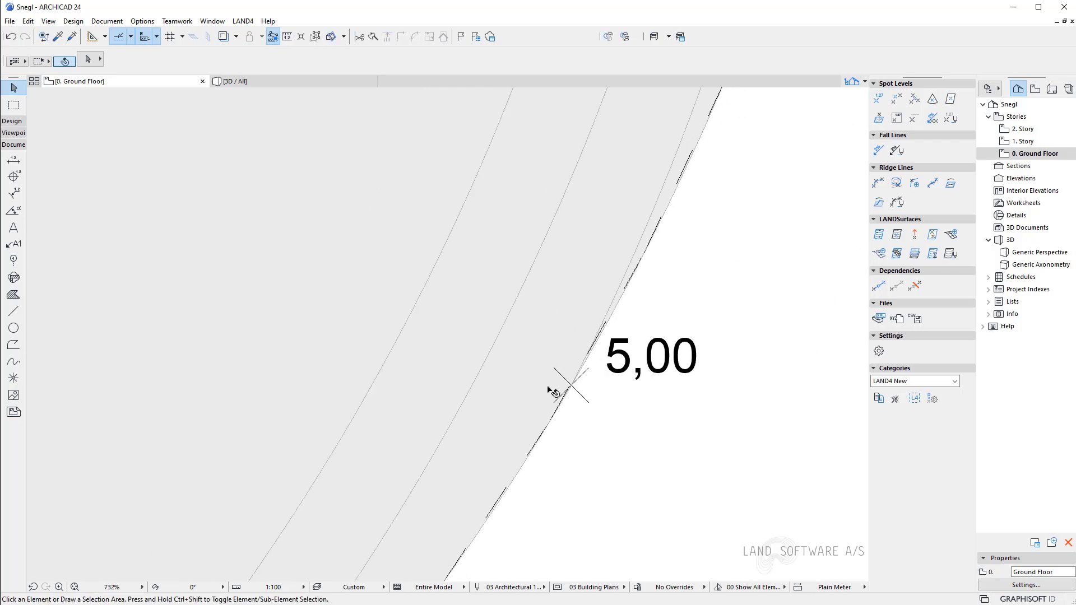
scroll(689, 377, down, 5)
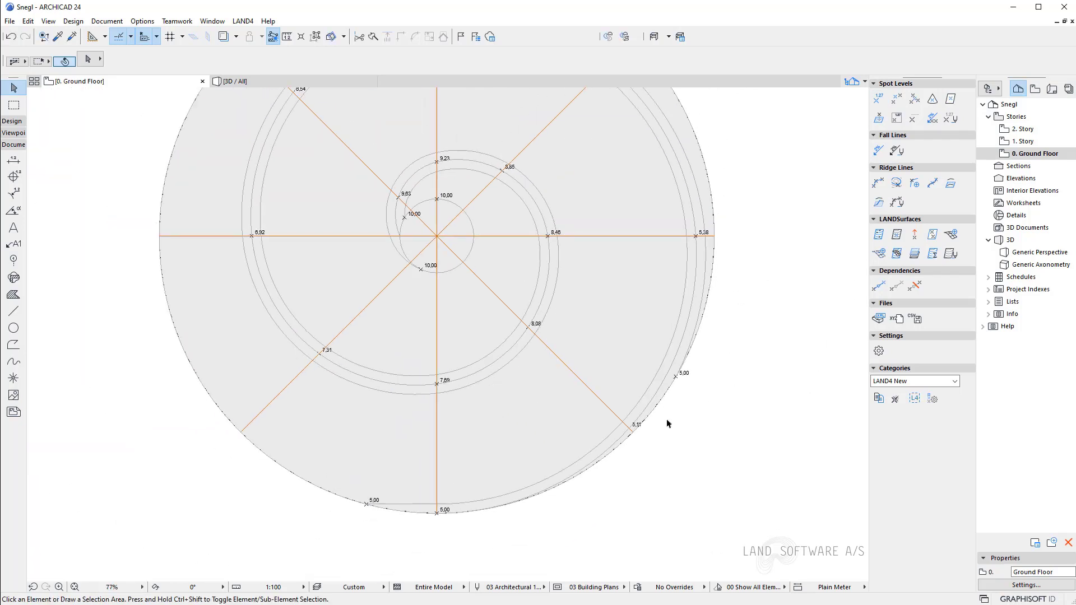
Select the outer ring and spiral curves to check them, then deselect
click(560, 277)
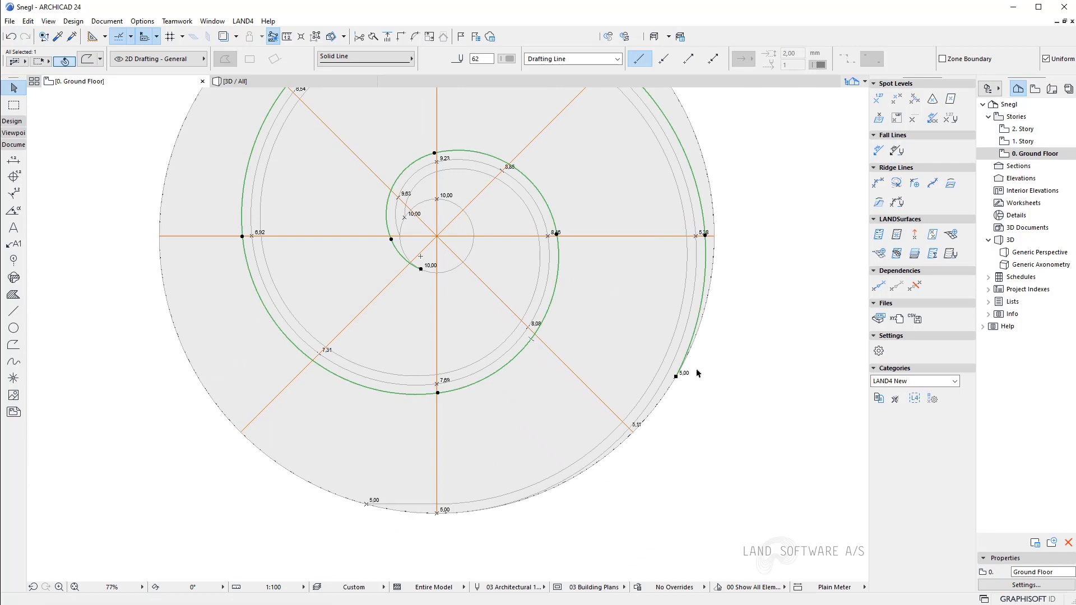
shift+click(538, 306)
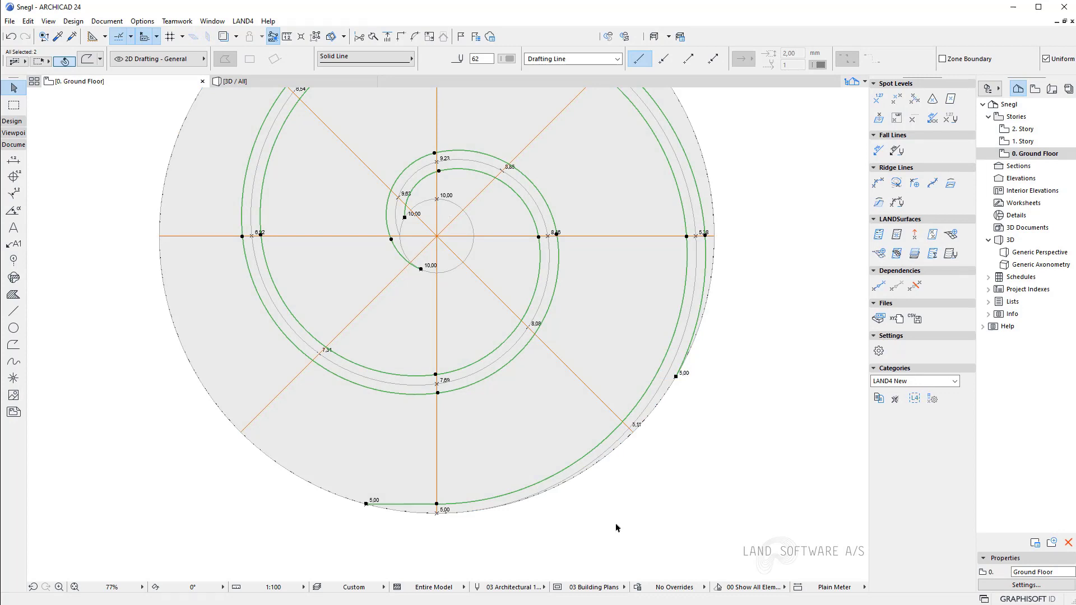
click(666, 384)
scroll(508, 568, down, 2)
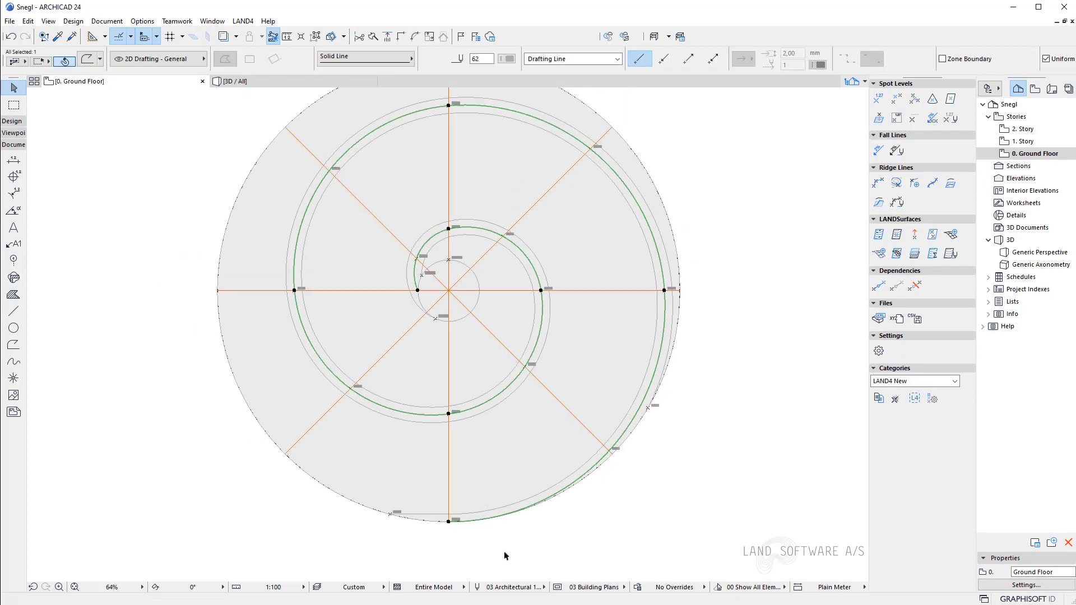
click(517, 548)
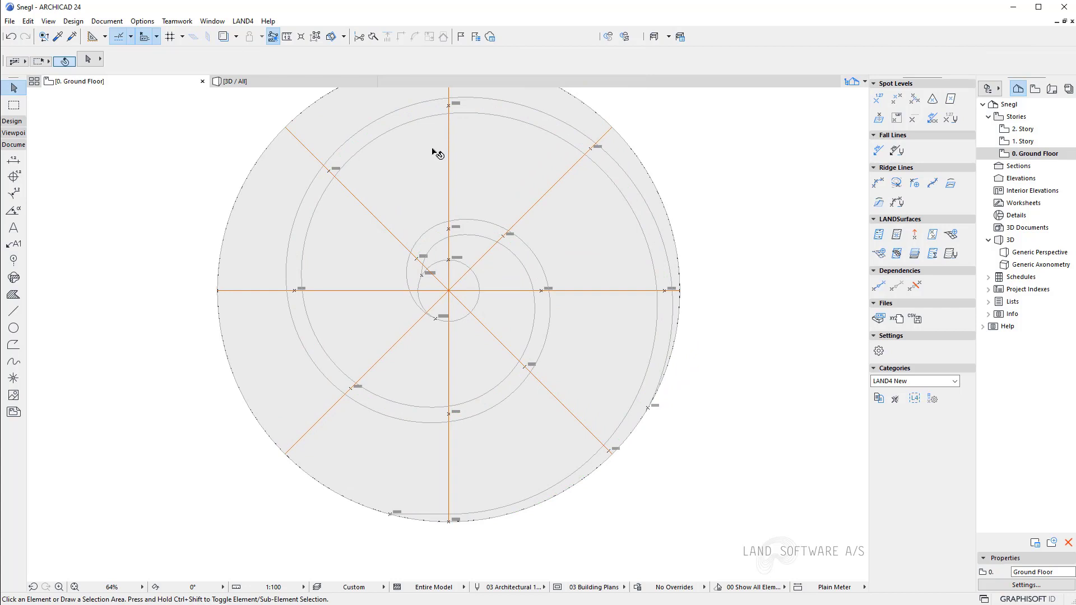
scroll(433, 151, up, 4)
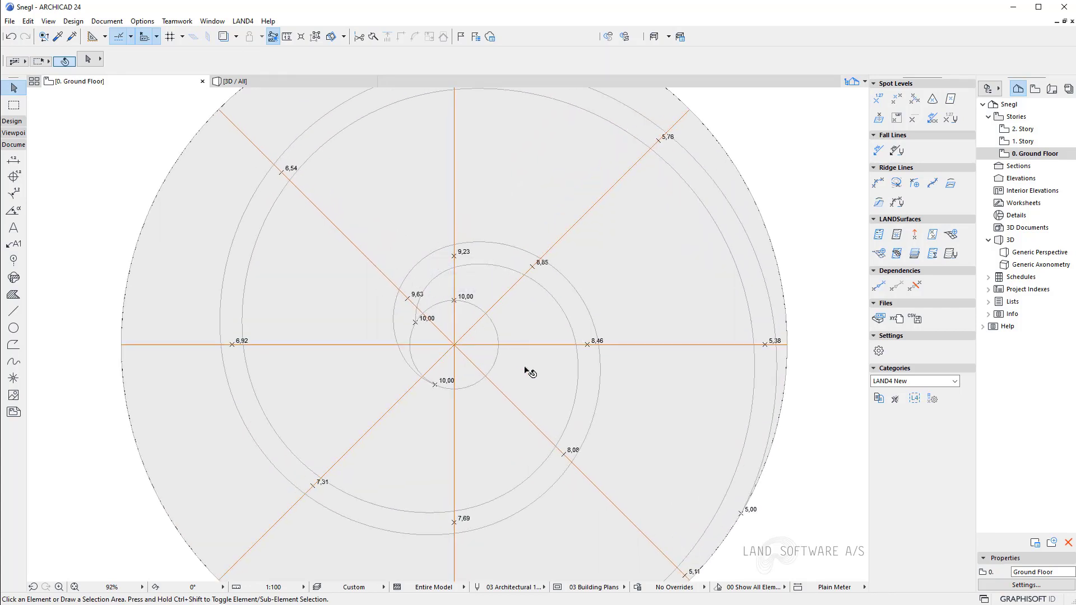
Copy the 9,63 spot level onto the alley edge
click(415, 296)
scroll(473, 306, up, 8)
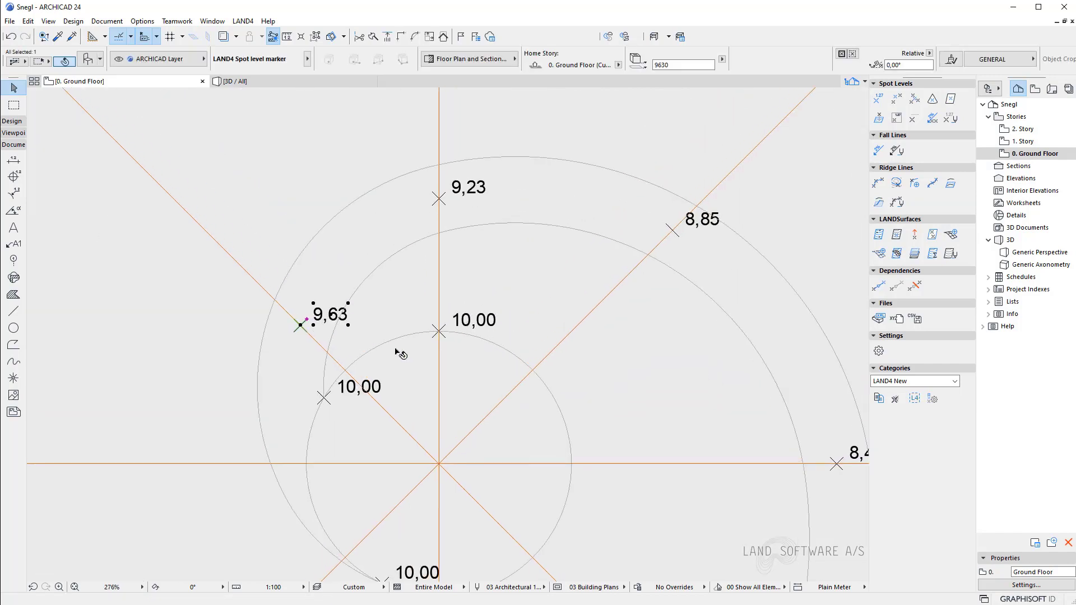
click(932, 98)
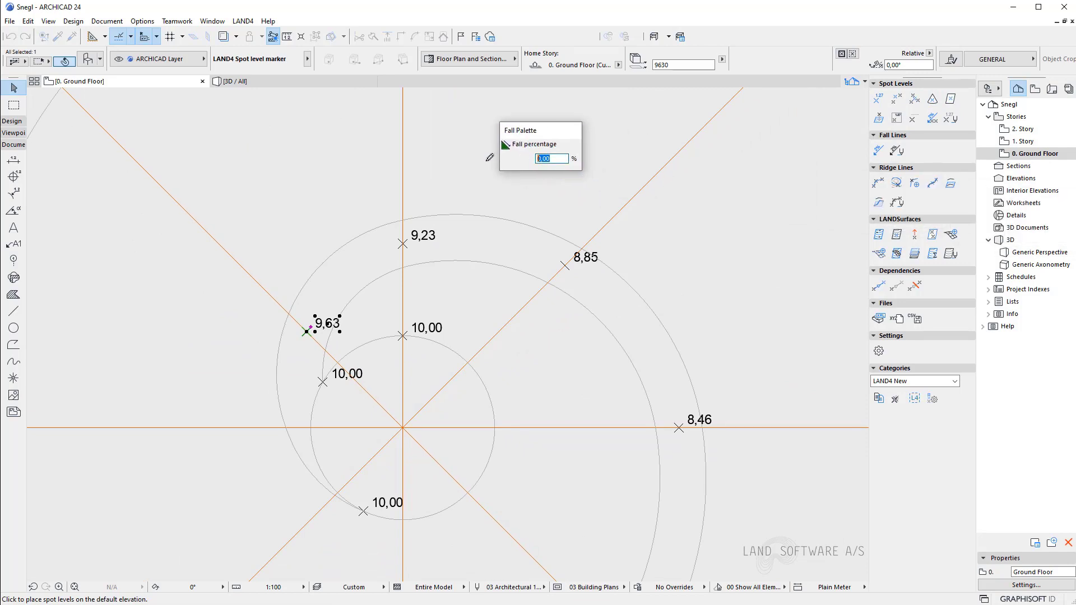
click(290, 311)
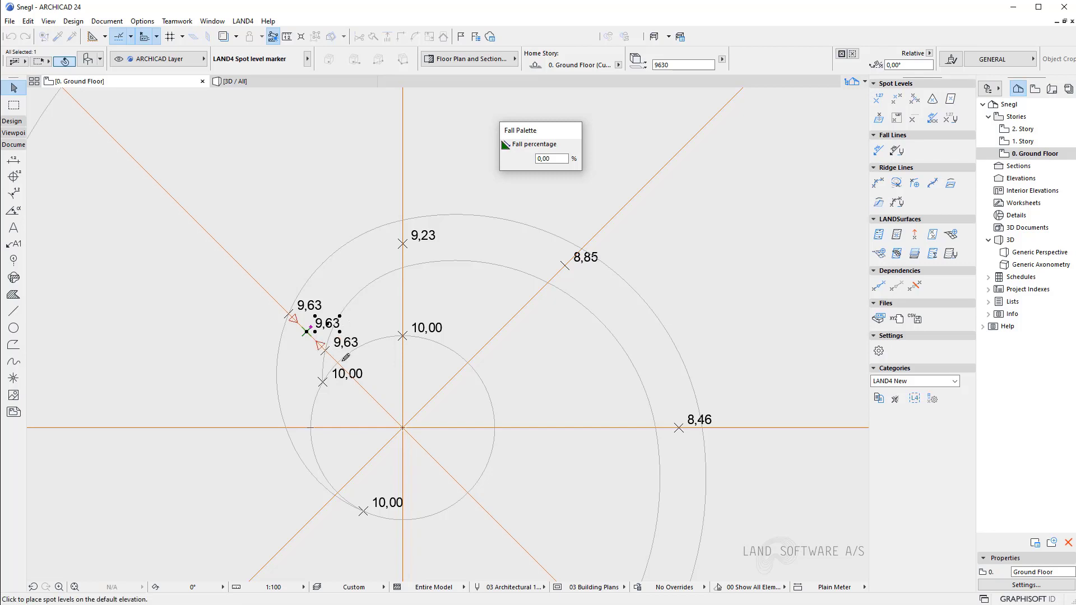
key(Escape)
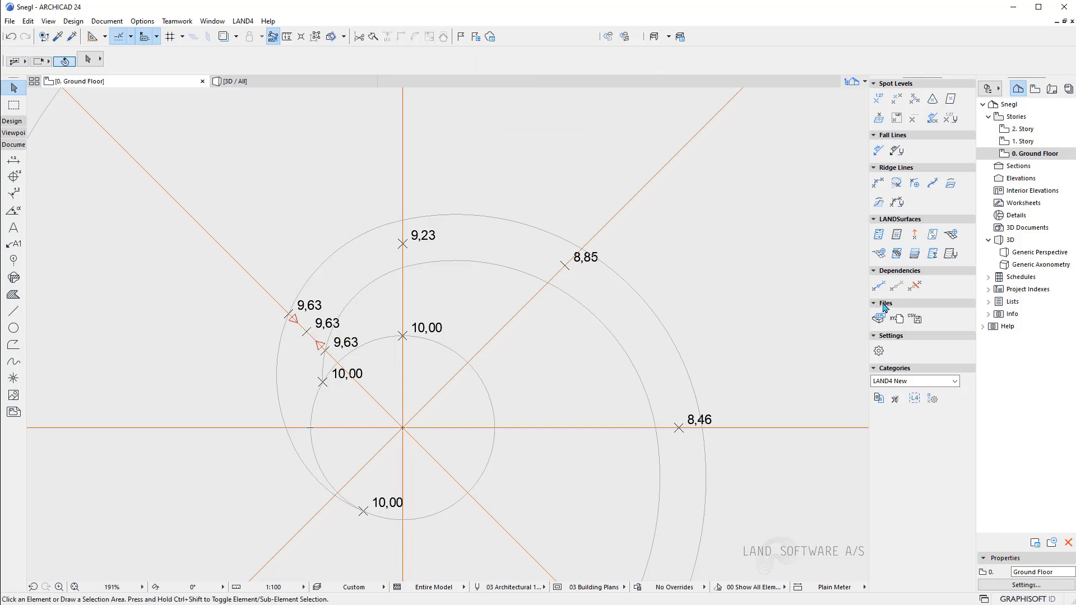
click(901, 288)
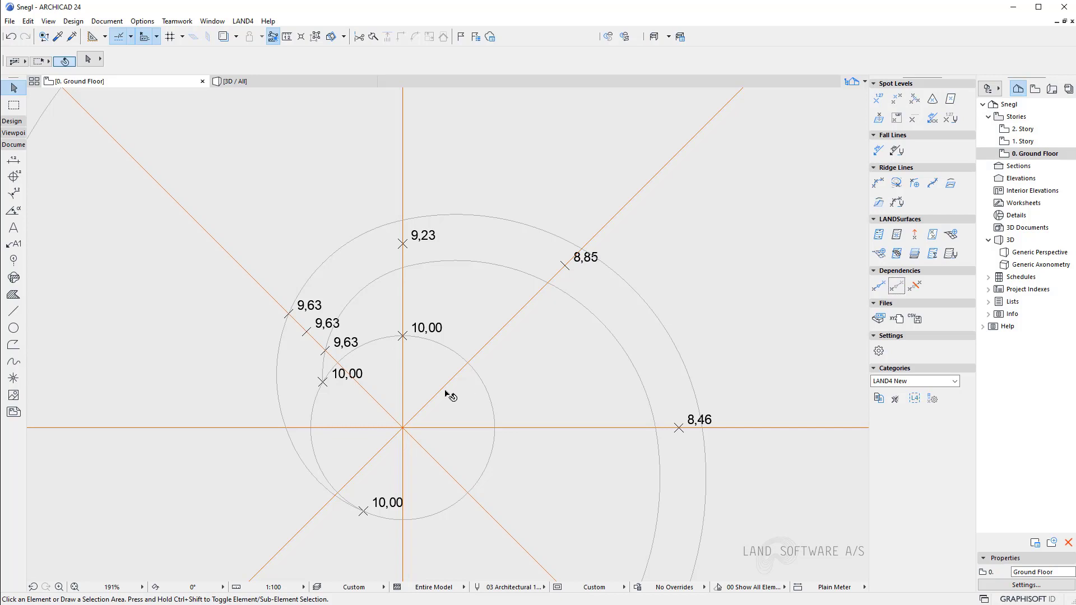
Copy the 9,23 spot level onto both alley edges
click(407, 242)
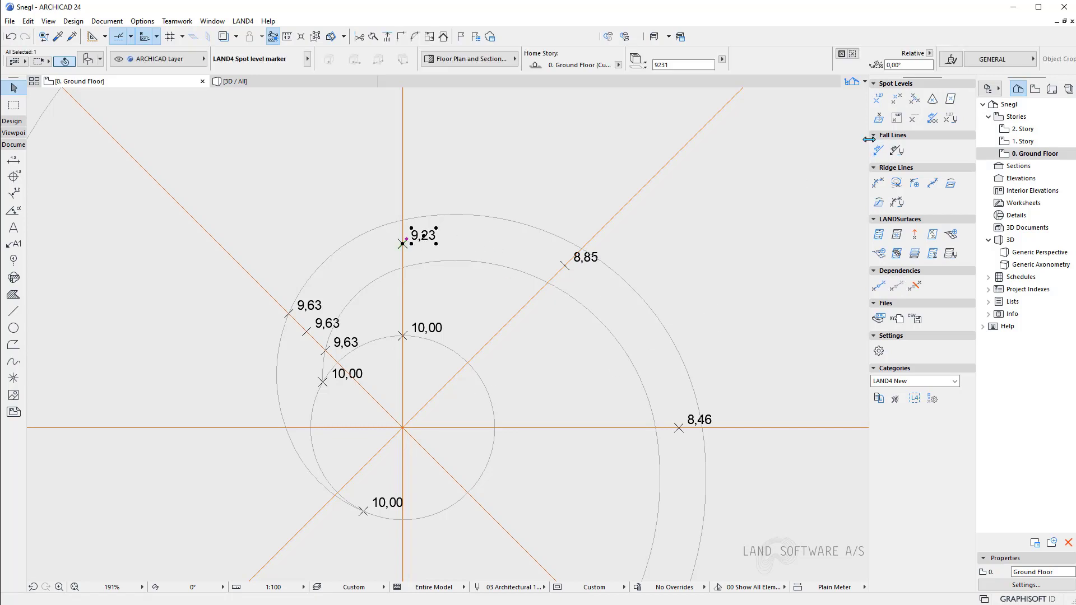
click(932, 99)
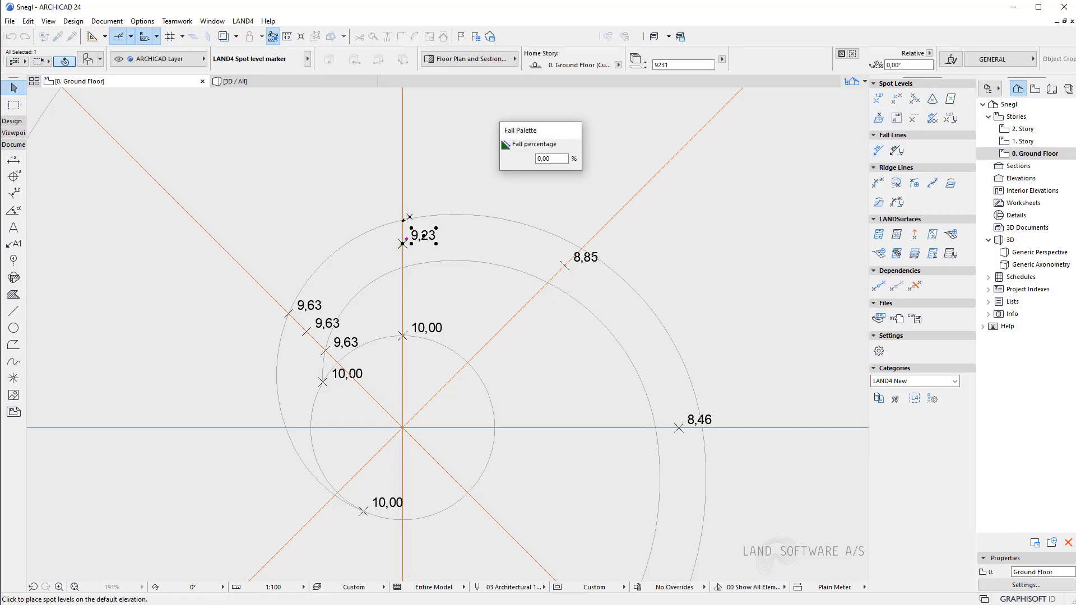
click(403, 220)
click(403, 267)
key(Escape)
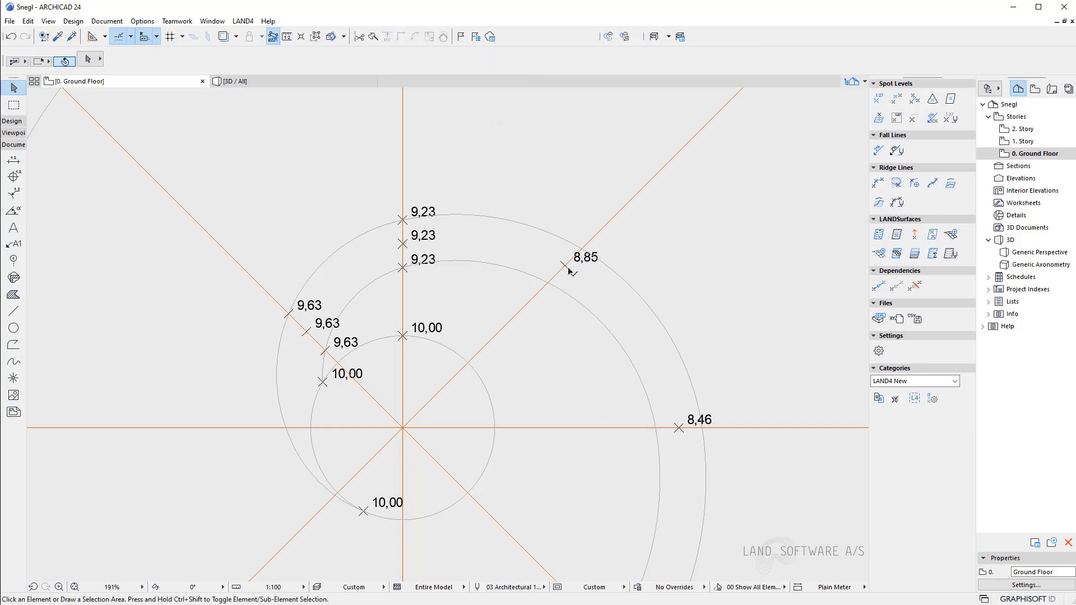
Copy the 8,85 and 8,46 spot levels onto both alley edges
click(567, 267)
click(932, 99)
click(580, 247)
click(547, 283)
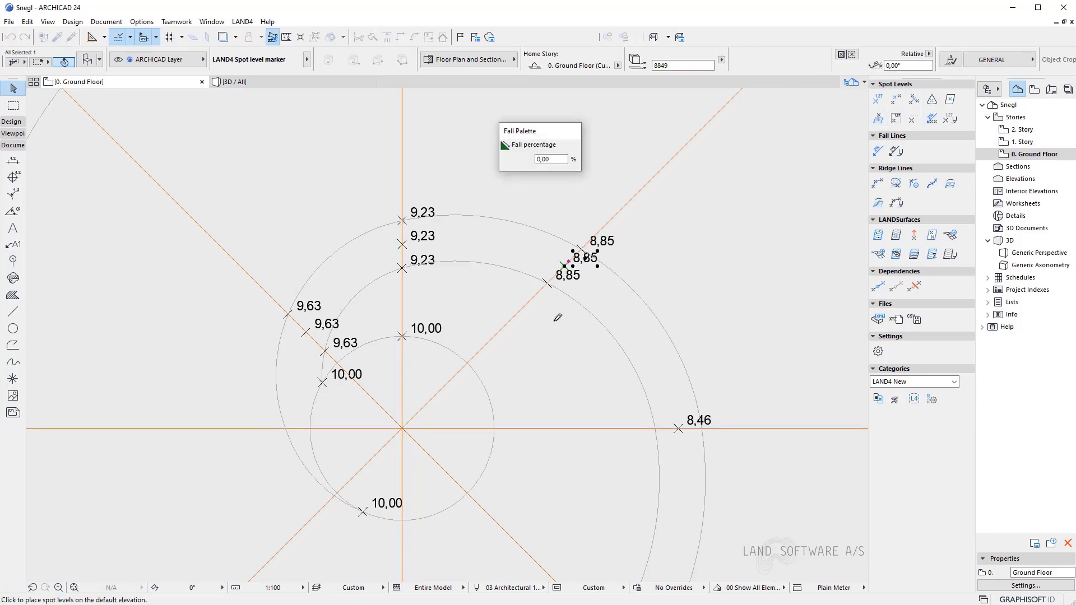
click(696, 420)
scroll(674, 427, up, 5)
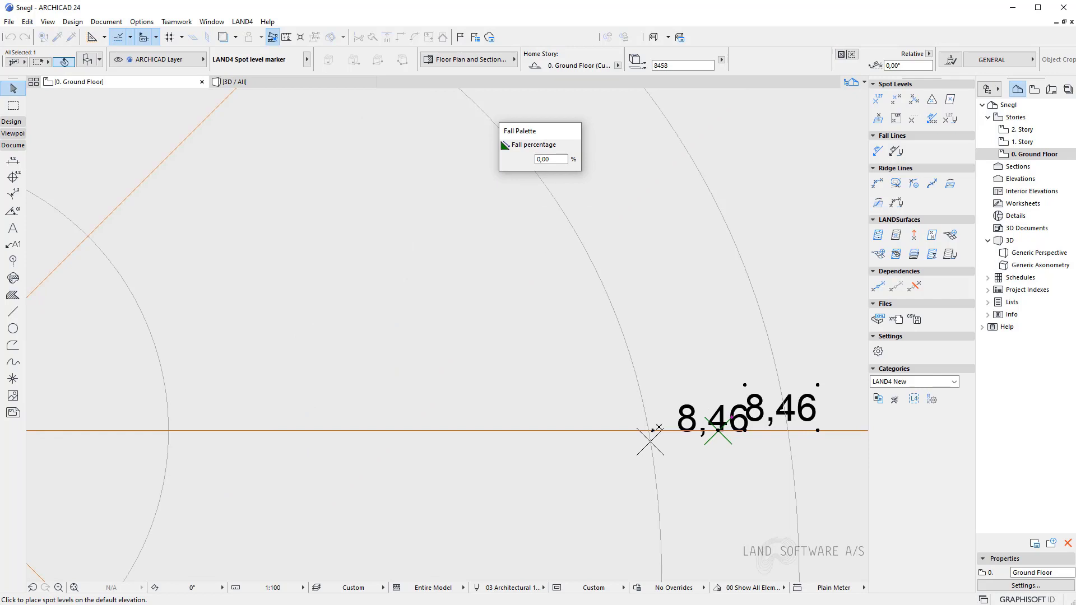
click(655, 429)
click(701, 429)
key(Escape)
scroll(626, 446, down, 5)
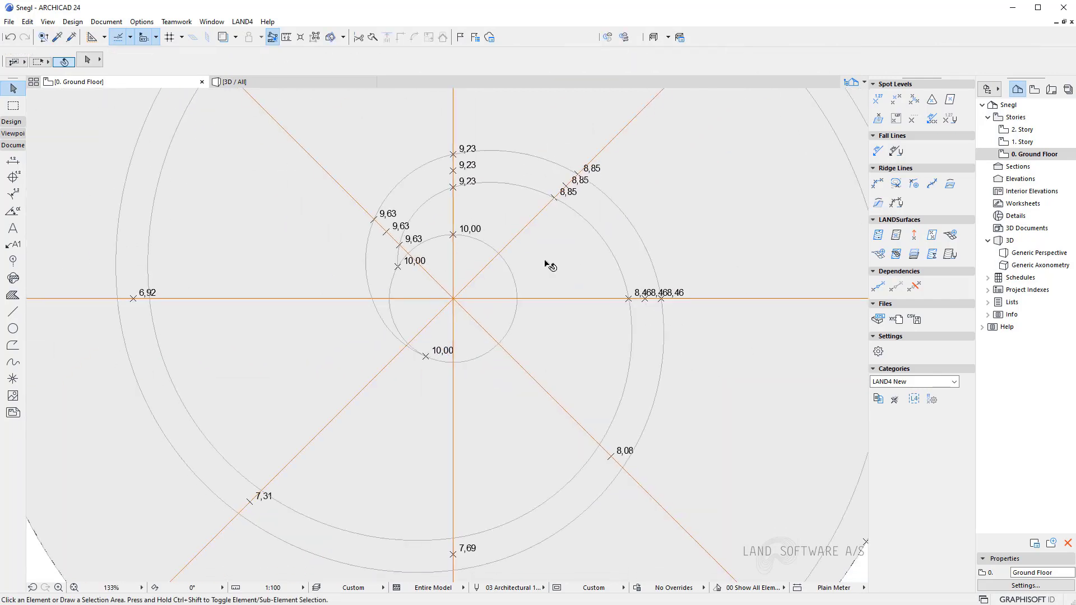
Copy the 8,08 spot level onto the alley edge and pick up the 7,69 level
click(623, 449)
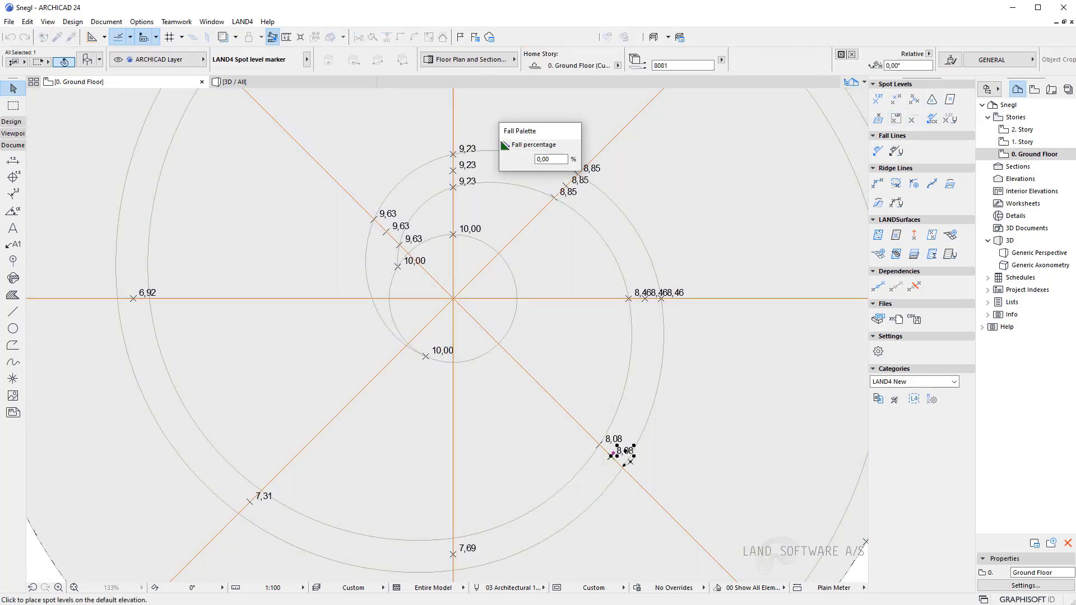
click(623, 466)
middle_drag(623, 466, 627, 369)
click(455, 464)
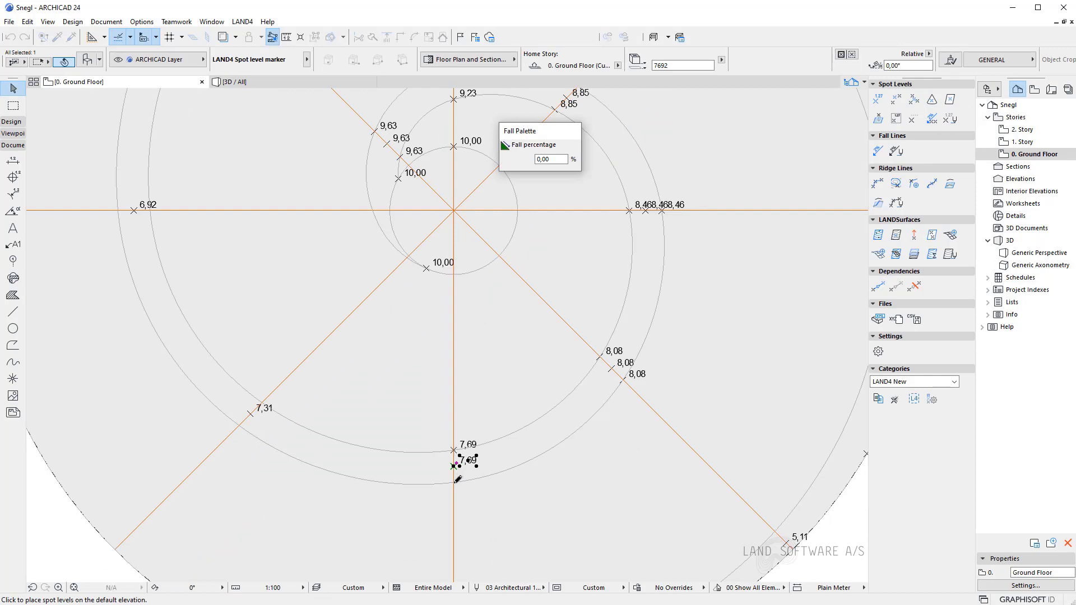
key(Escape)
scroll(654, 480, down, 2)
Select the middle and outer spiral arcs, then deselect them again
scroll(442, 254, up, 5)
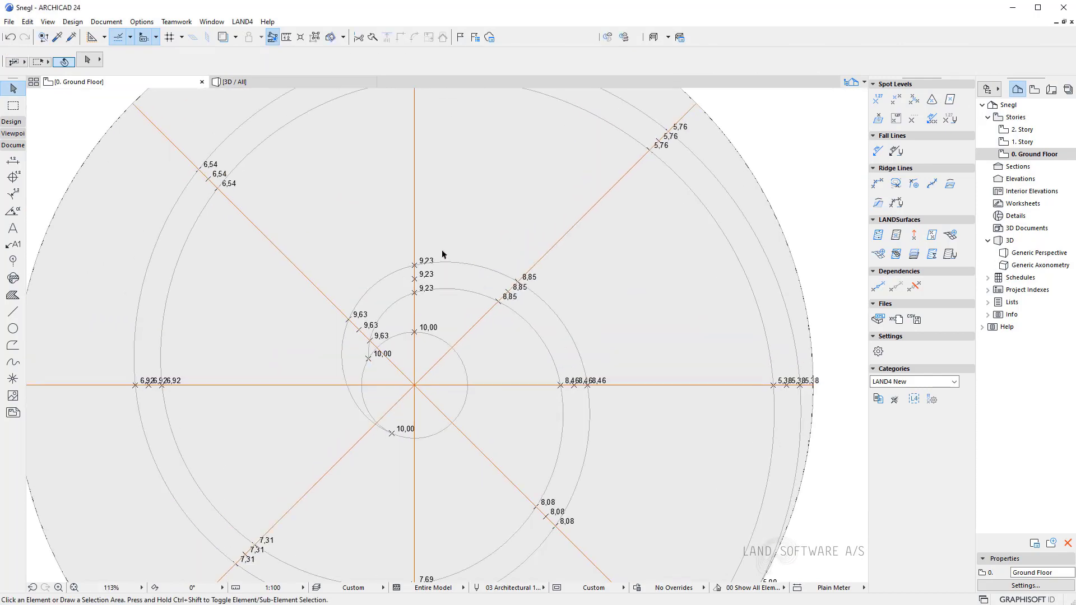
click(591, 364)
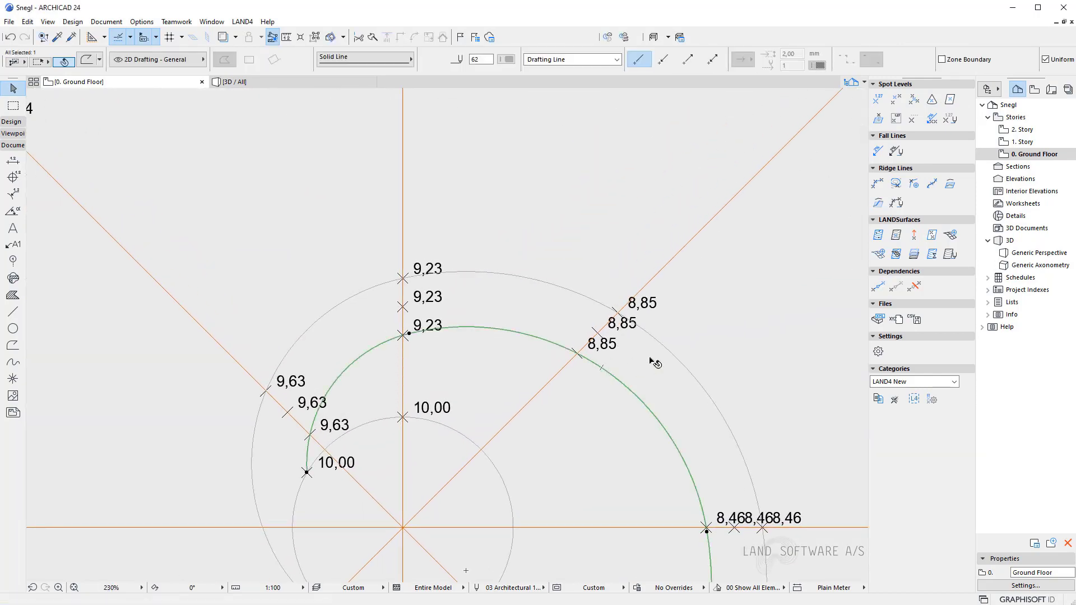
shift+click(672, 360)
scroll(460, 236, down, 3)
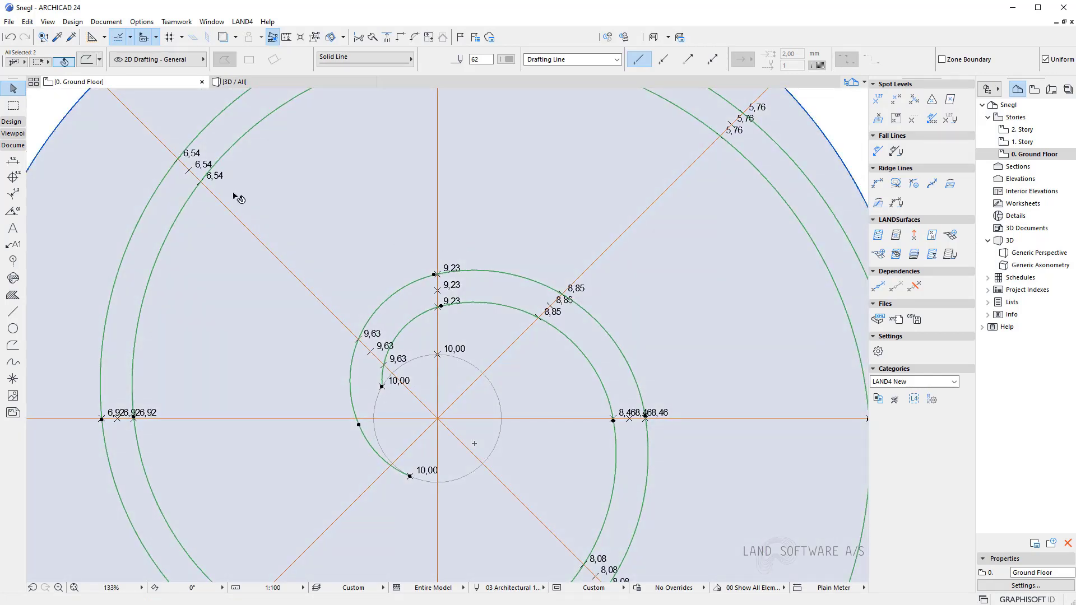
key(Escape)
scroll(458, 261, up, 3)
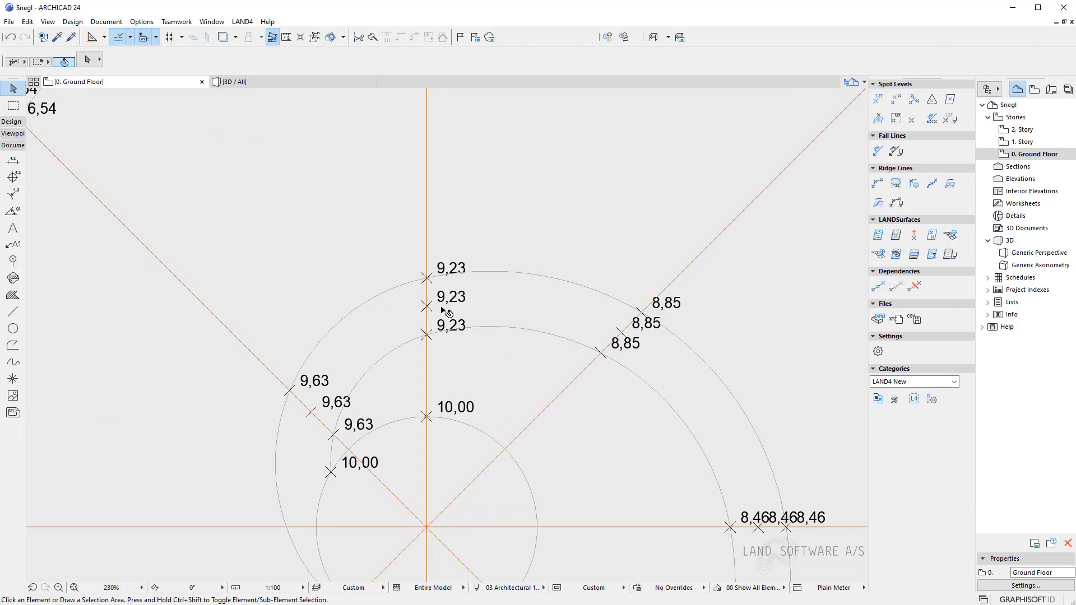
scroll(520, 361, down, 5)
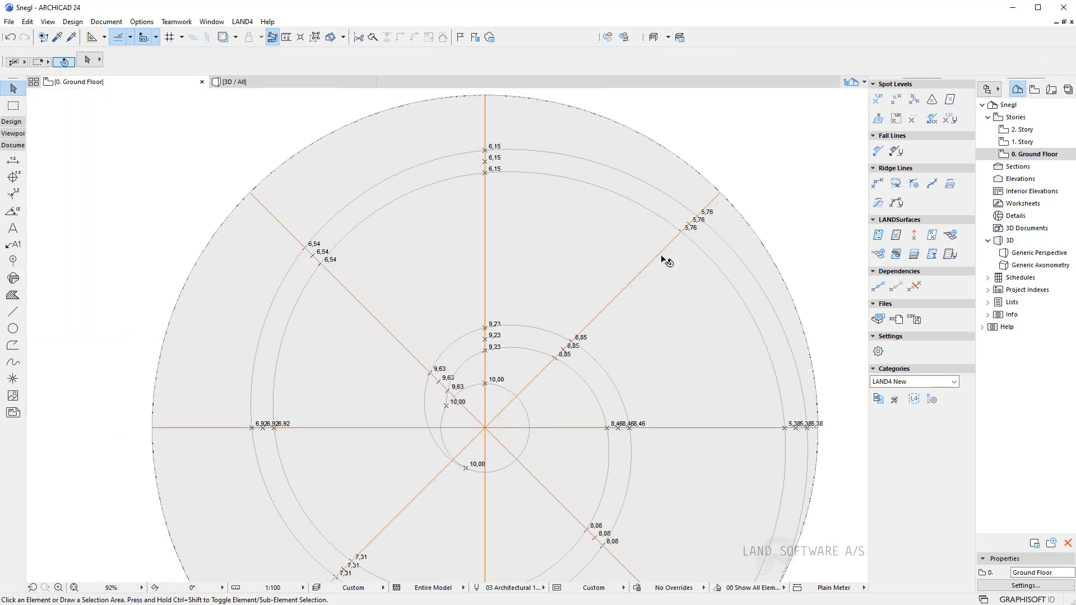
scroll(667, 298, up, 6)
scroll(698, 313, down, 4)
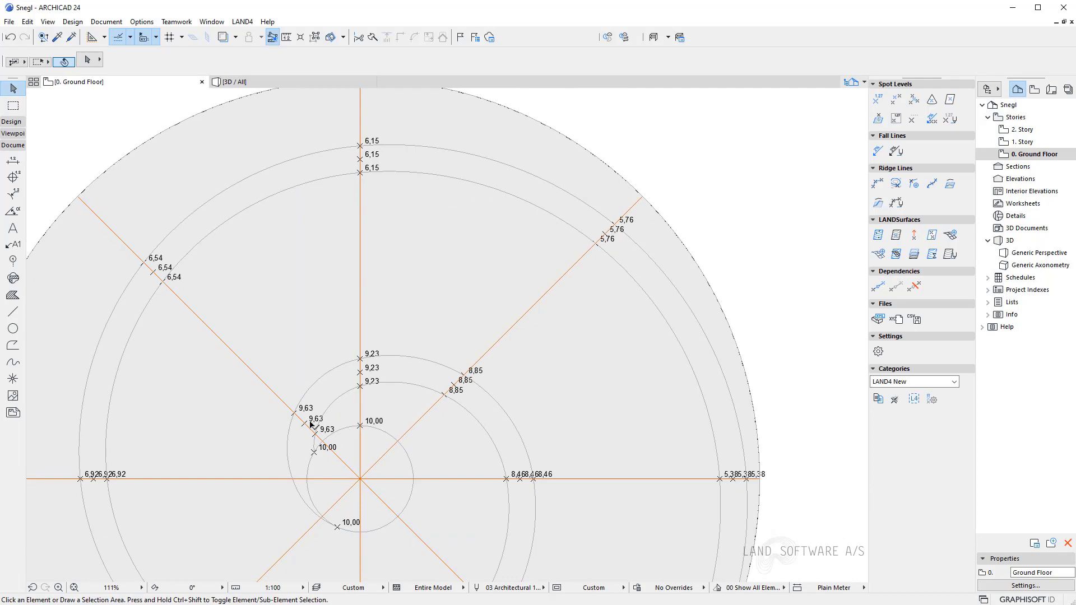
Select the middle spot levels 9,63, 9,23, 8,85, 8,46, 6,54, 6,92 and 7,69
click(305, 423)
shift+click(360, 373)
shift+click(454, 385)
shift+click(520, 479)
middle_drag(521, 482, 539, 400)
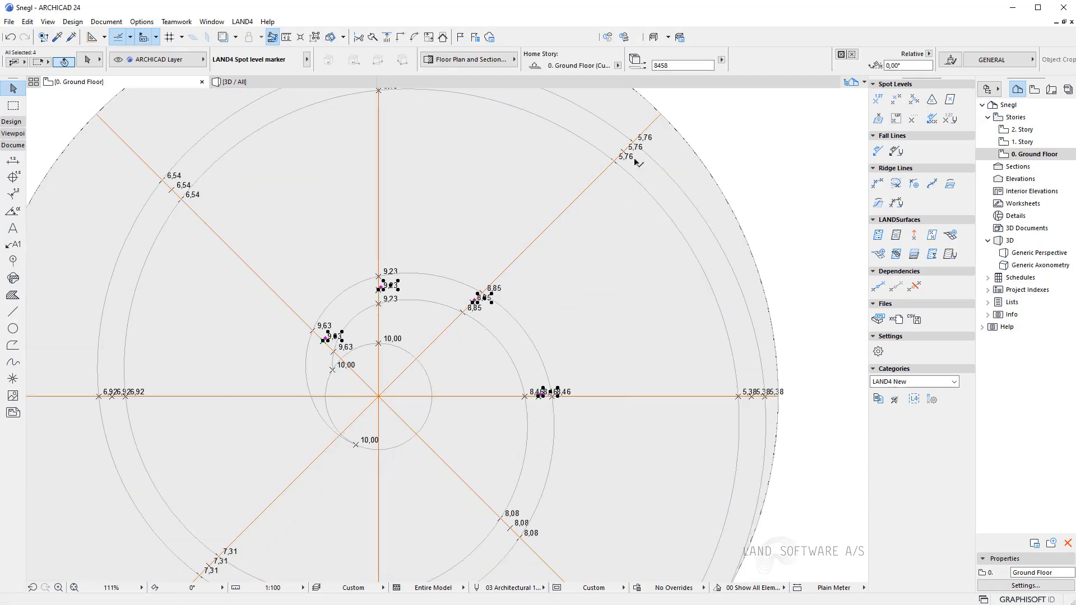
shift+click(180, 185)
shift+click(119, 394)
scroll(292, 423, down, 2)
shift+click(408, 469)
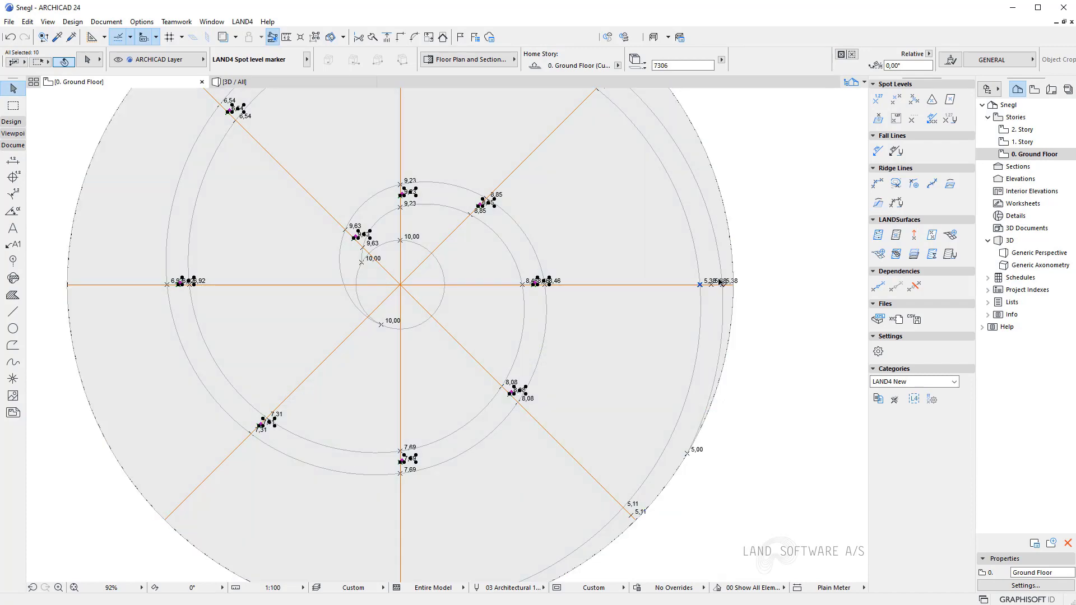
Add the remaining middle levels and the 5,00 level, remove them, and recentre the mound
shift+click(710, 283)
shift+click(687, 452)
shift+click(632, 515)
scroll(634, 514, up, 3)
scroll(406, 425, up, 1)
shift+click(406, 426)
scroll(405, 426, down, 5)
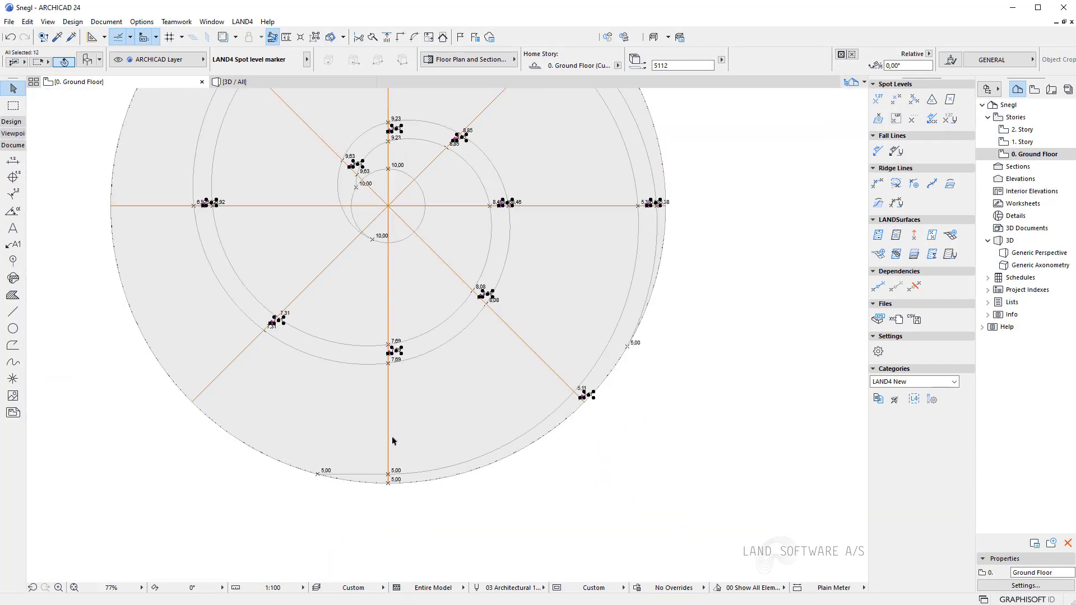
middle_drag(438, 227, 438, 384)
click(439, 385)
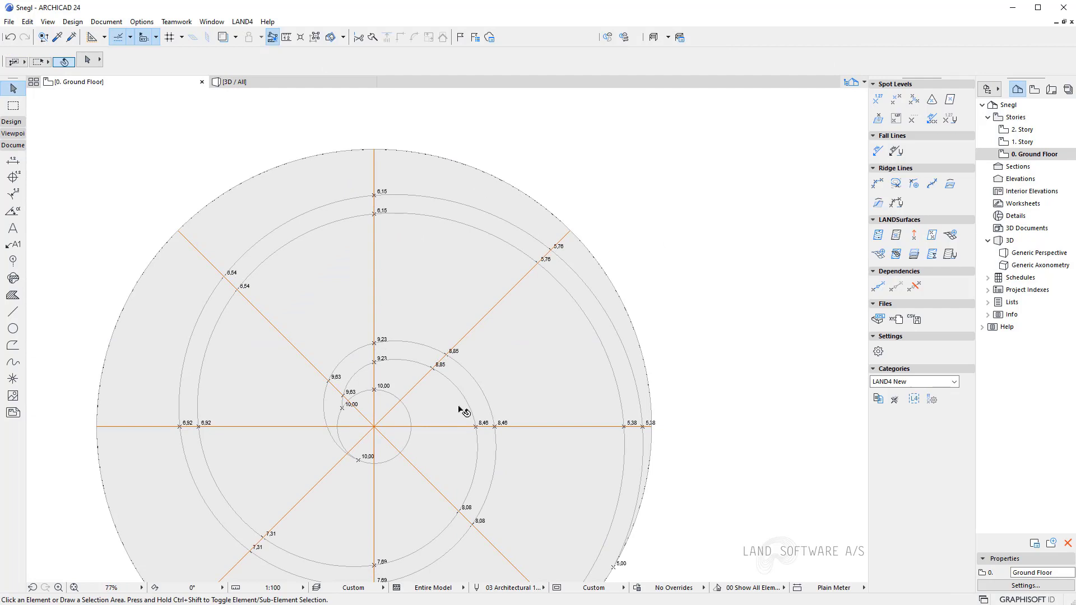
scroll(437, 456, down, 2)
middle_drag(437, 456, 434, 360)
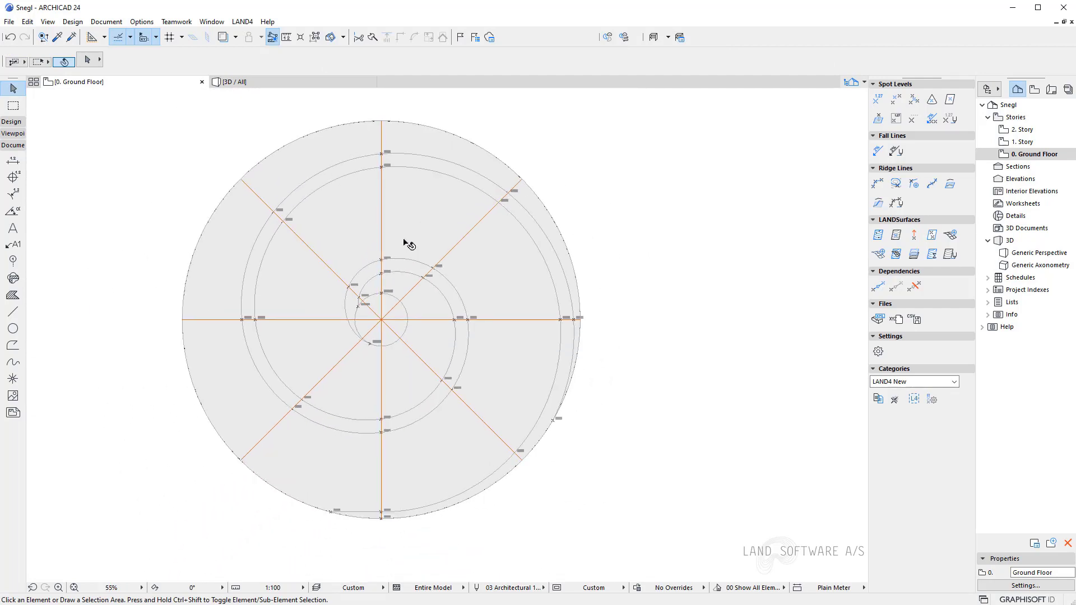
Delete the four orange radial helper lines
scroll(399, 278, up, 3)
scroll(387, 289, up, 1)
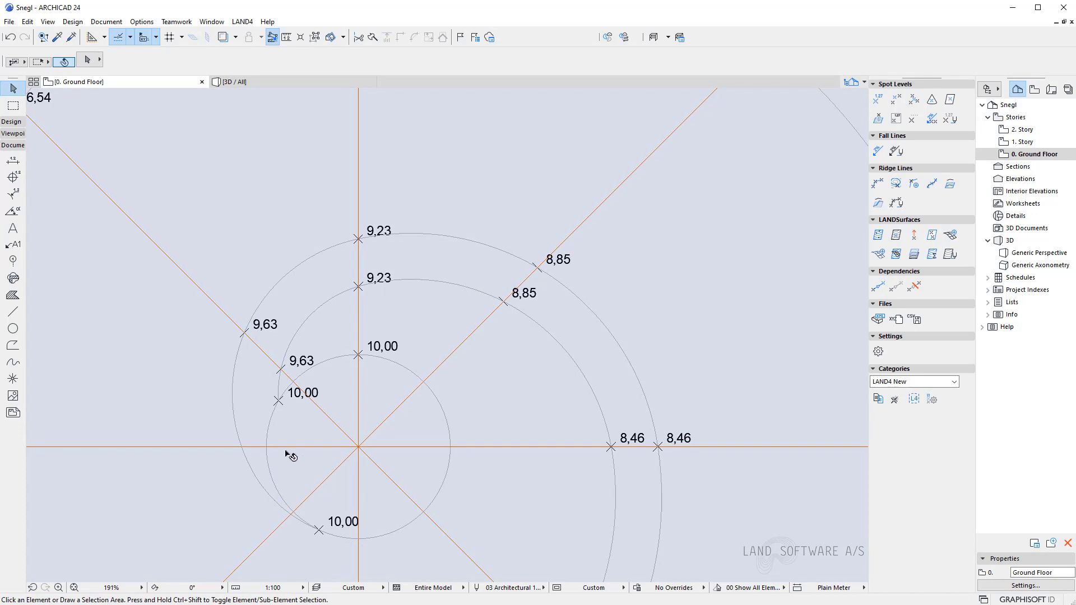
scroll(359, 336, down, 3)
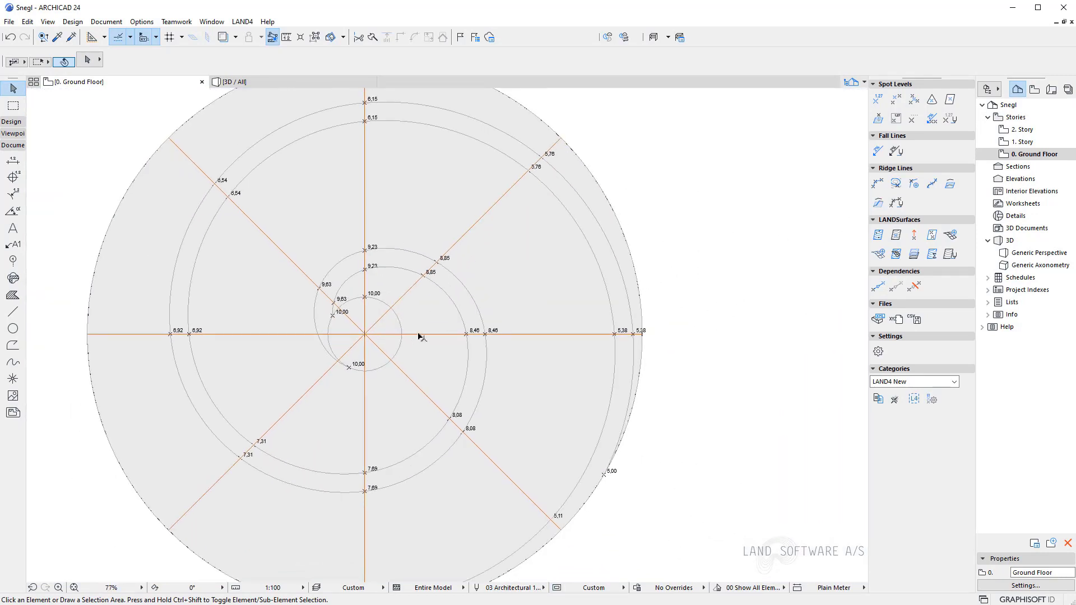
click(420, 334)
shift+click(414, 285)
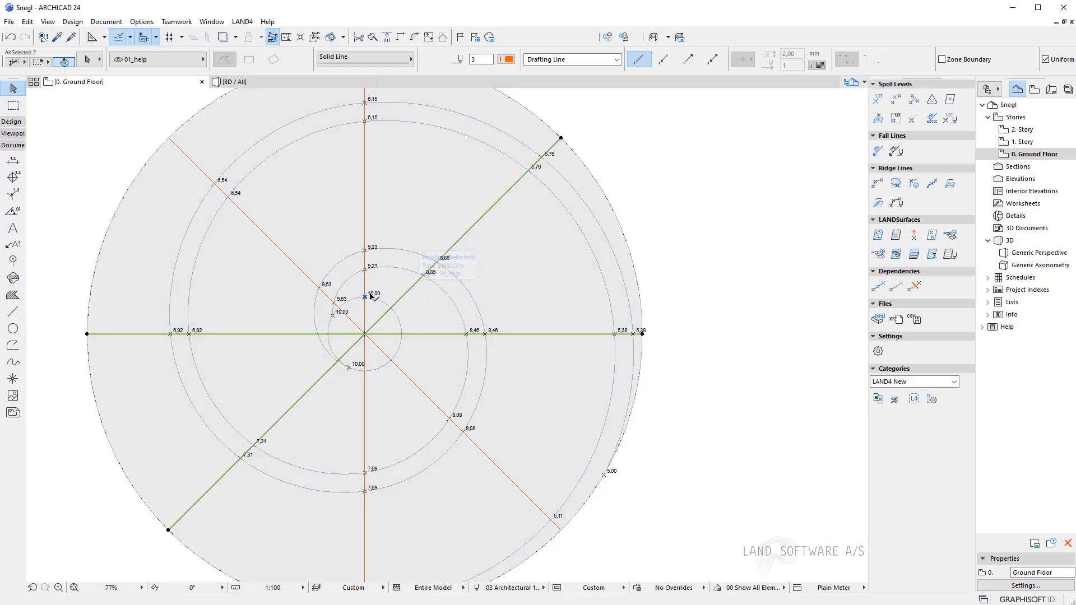
shift+click(365, 294)
shift+click(302, 273)
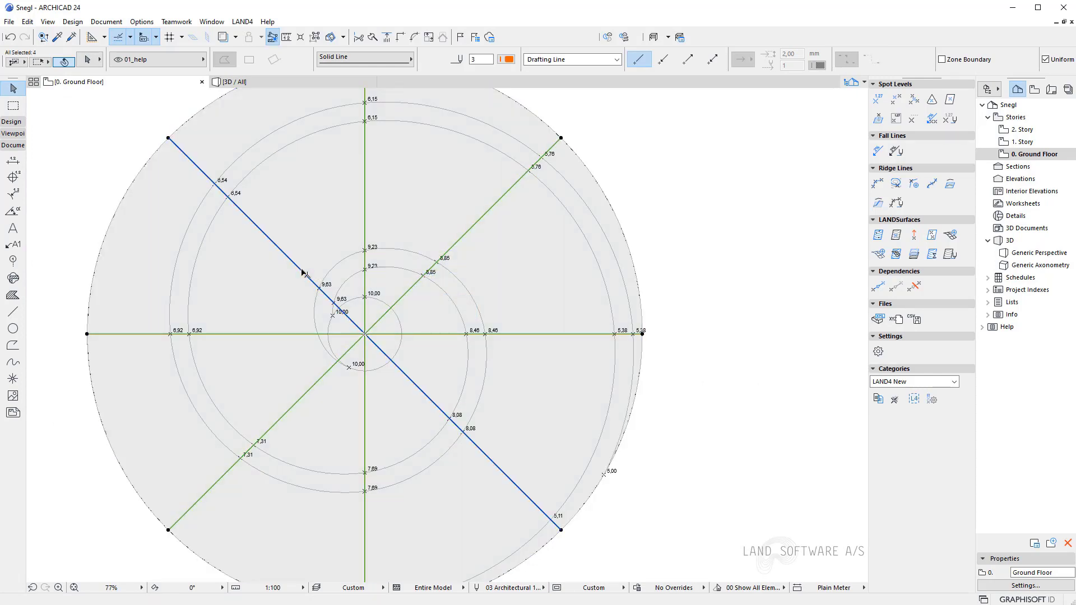
key(Delete)
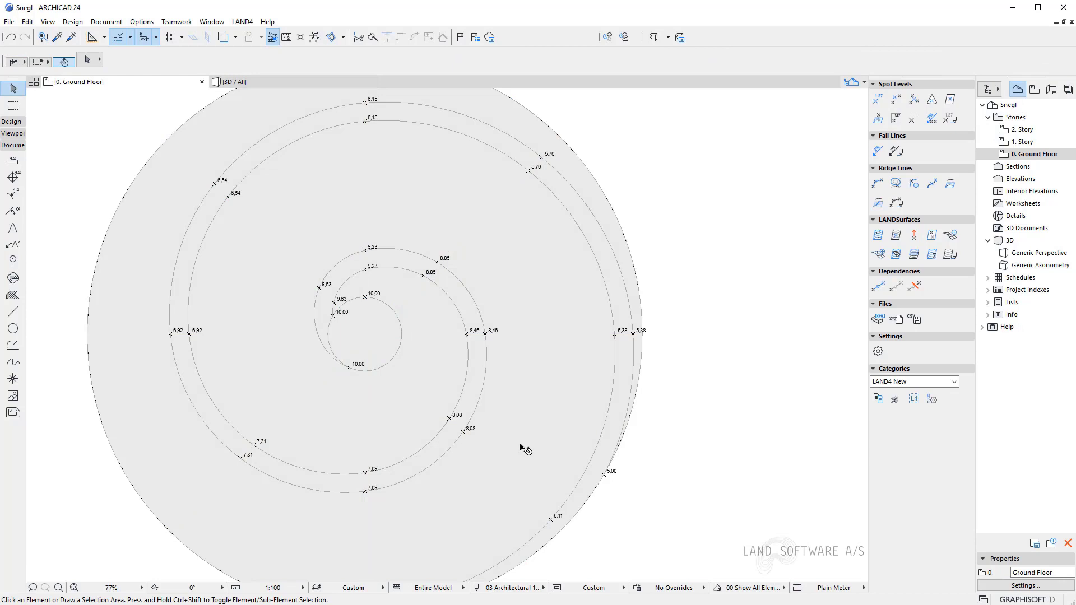
Remove the old grey terrain surface
scroll(390, 359, down, 1)
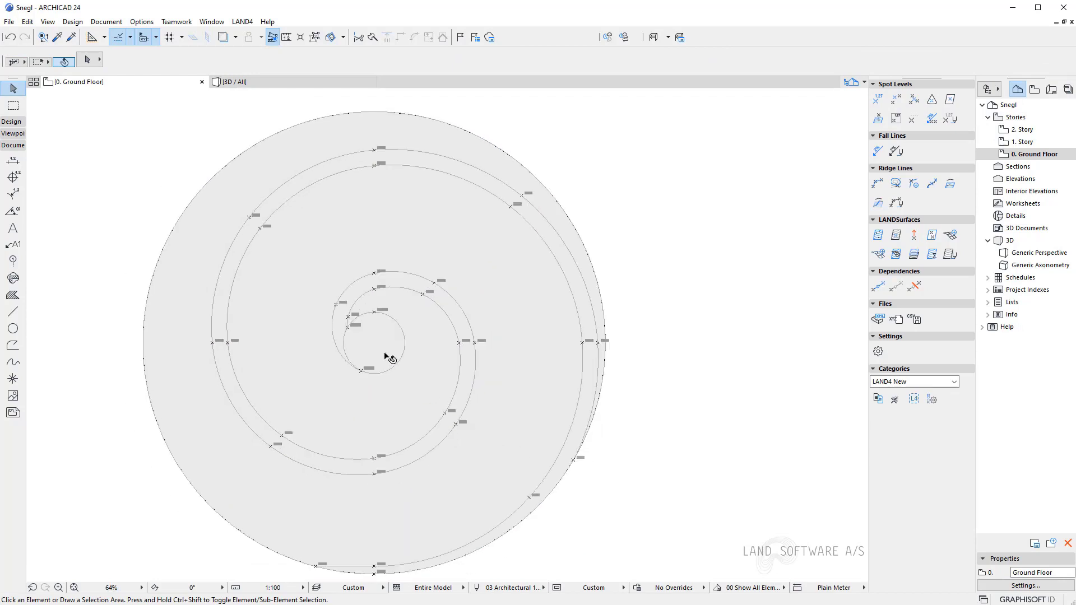
click(417, 392)
key(Escape)
scroll(332, 339, up, 1)
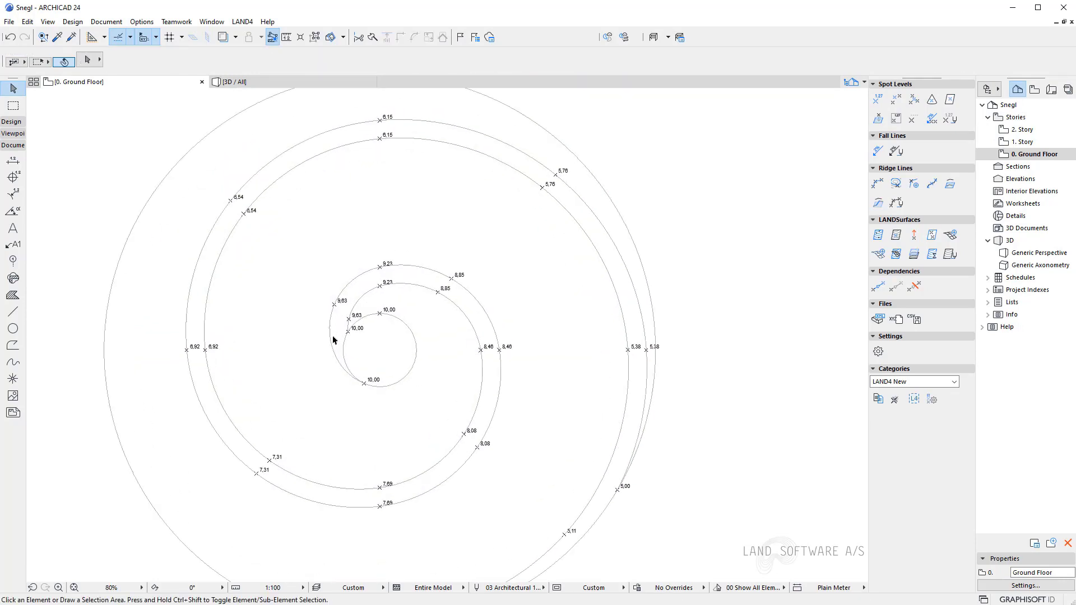
scroll(332, 339, up, 3)
Add spot levels to the selected spiral polyline, ending at height 5000, descending from 10,00
click(391, 265)
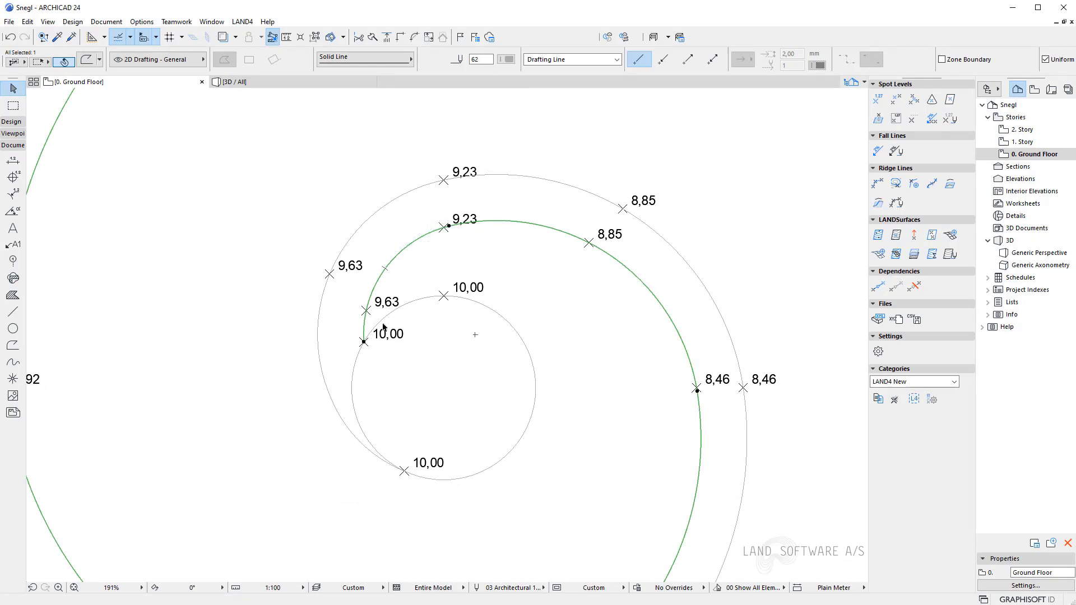
click(875, 186)
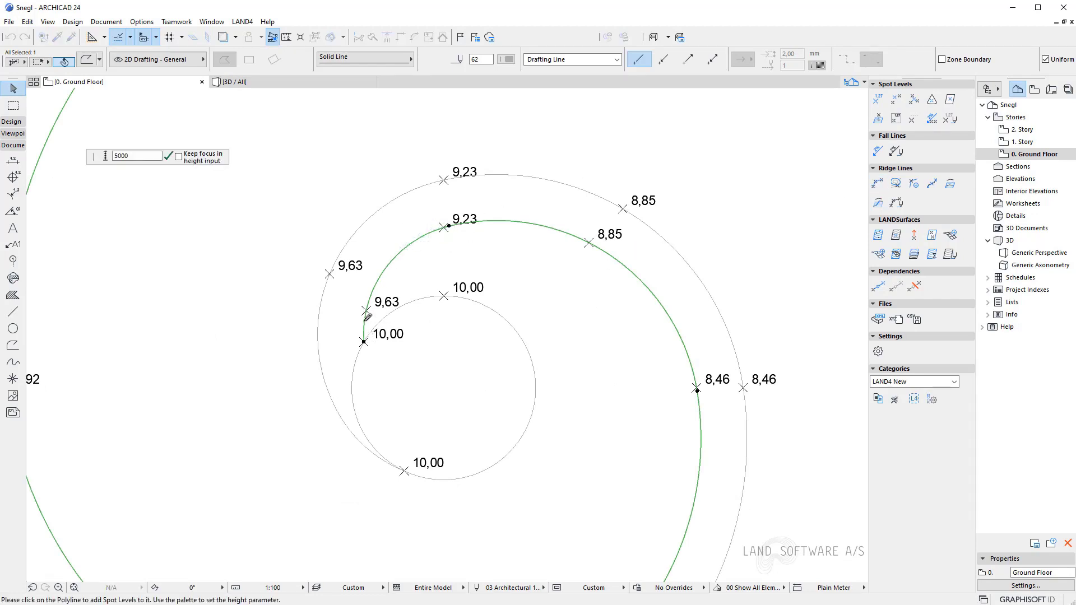
scroll(701, 384, down, 2)
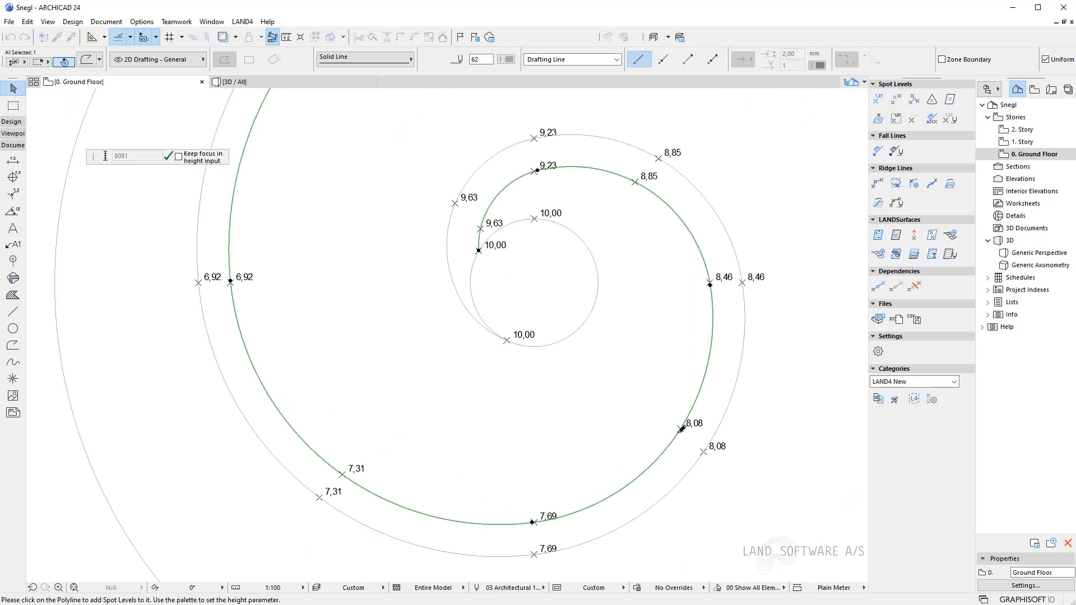
scroll(392, 168, down, 2)
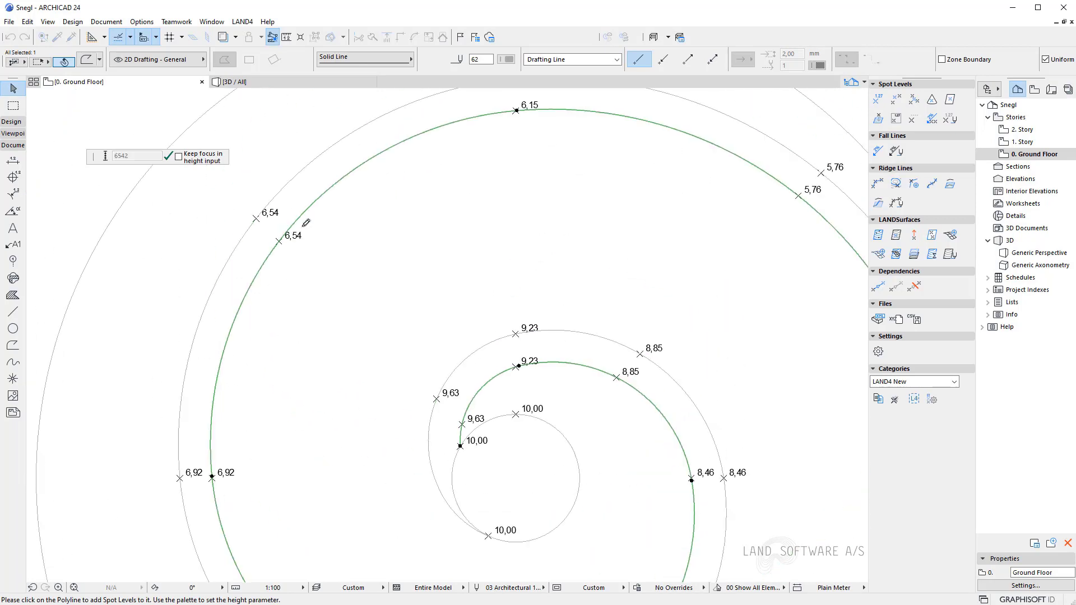
scroll(448, 110, up, 5)
scroll(589, 190, down, 3)
scroll(751, 392, up, 4)
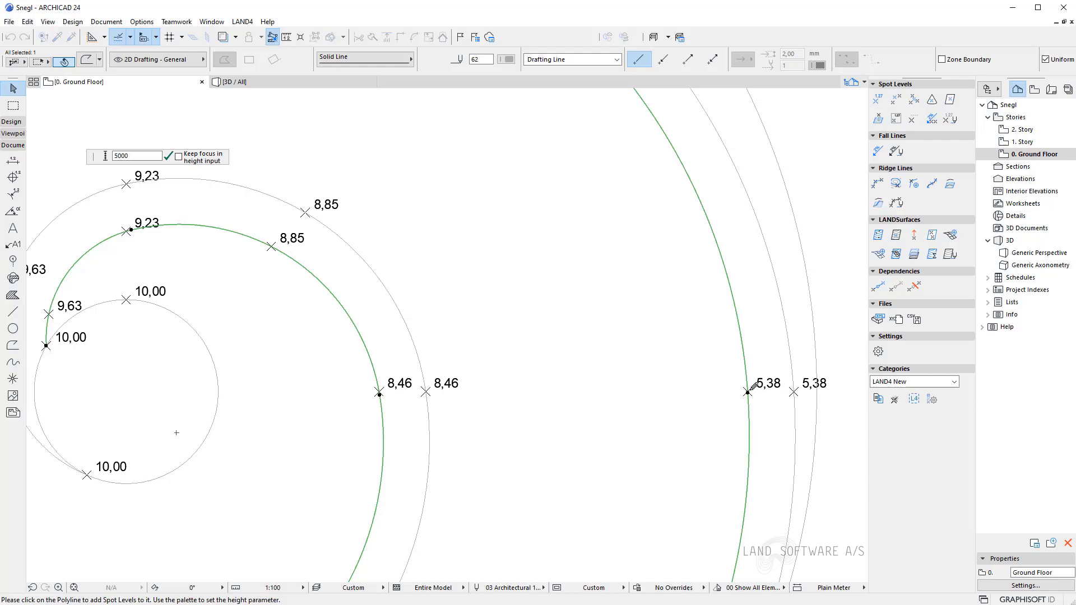
scroll(747, 396, down, 3)
scroll(680, 463, up, 4)
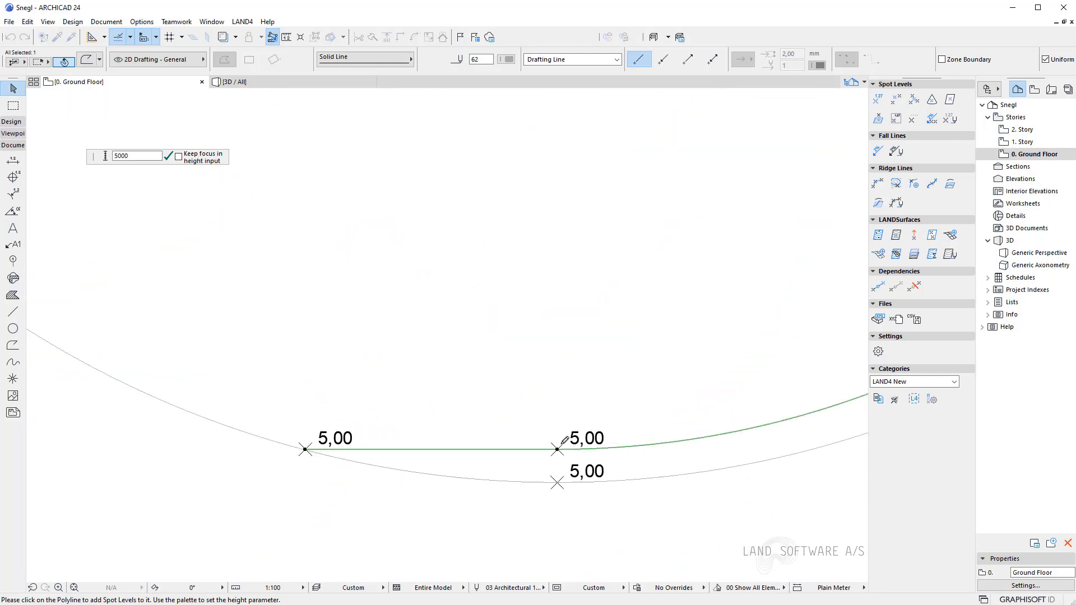
scroll(308, 448, down, 4)
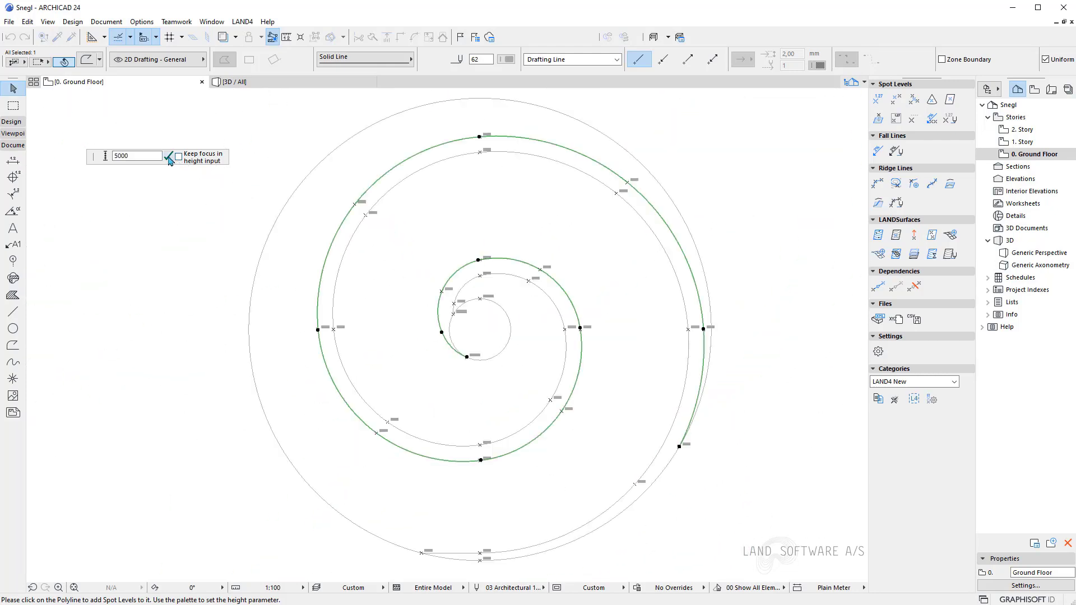
click(169, 158)
scroll(206, 296, down, 2)
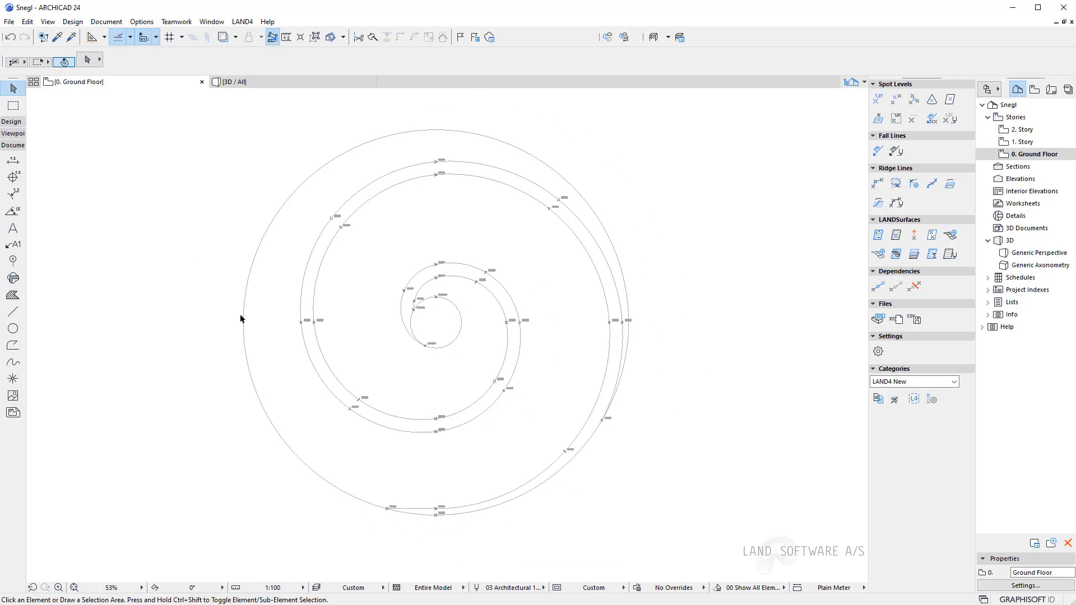
click(295, 85)
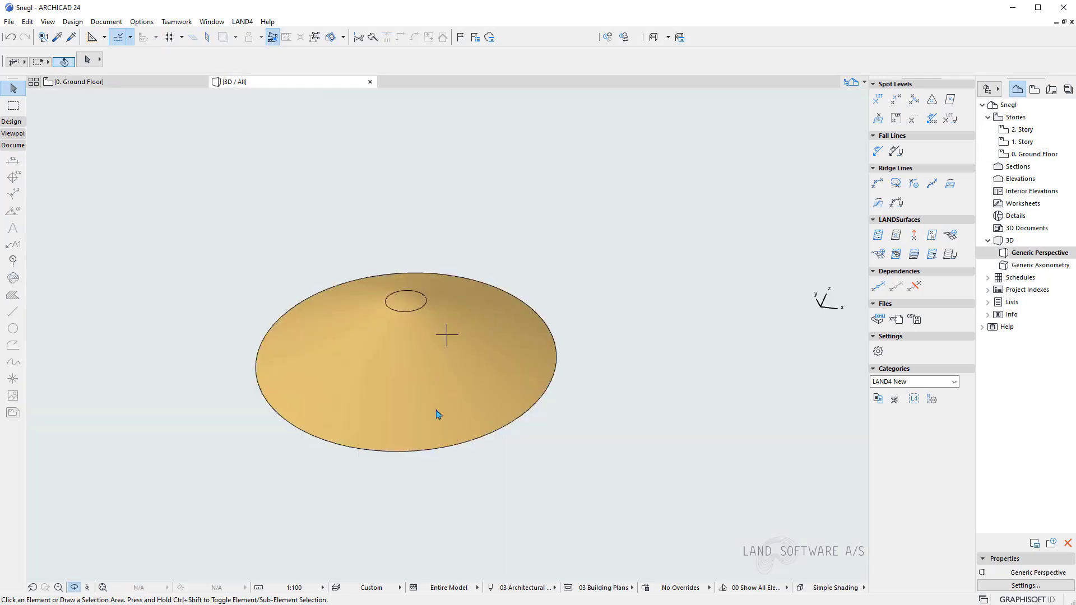
drag(387, 427, 277, 345)
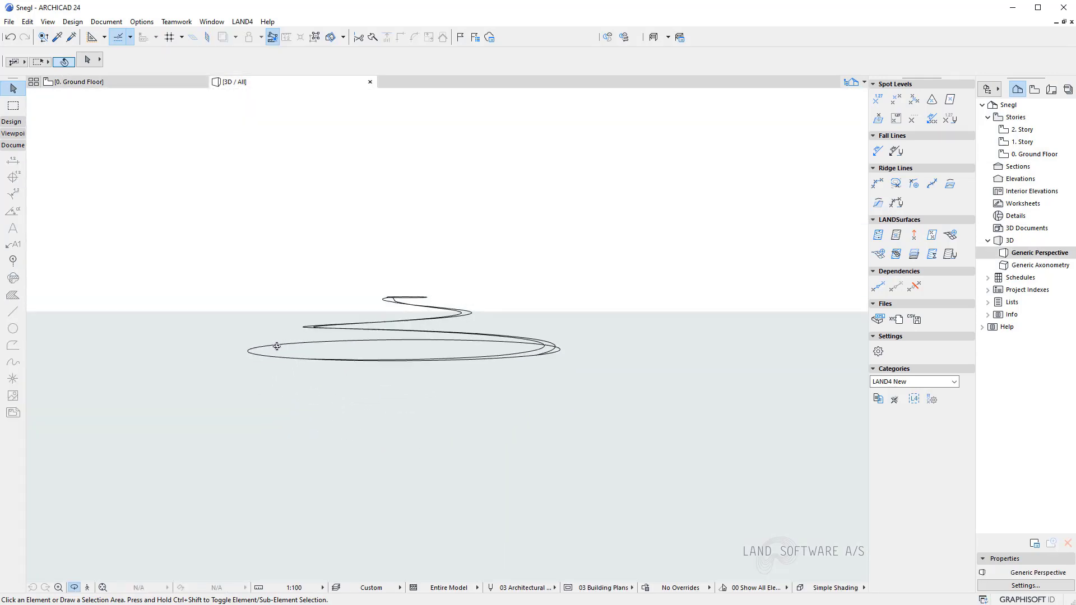
drag(452, 361, 212, 346)
drag(445, 284, 283, 500)
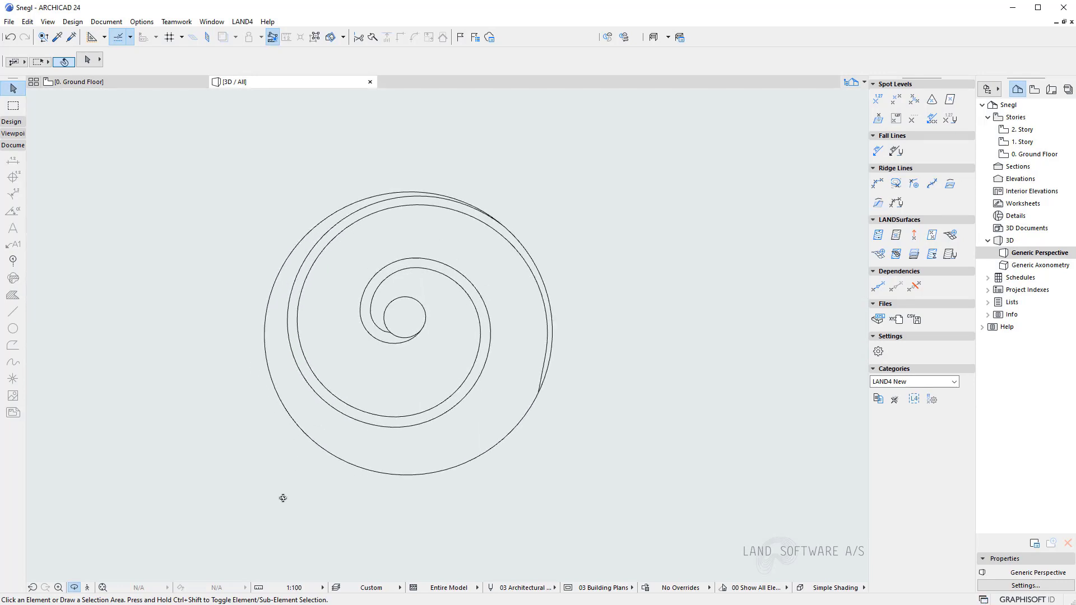
click(157, 89)
scroll(295, 356, down, 4)
scroll(319, 347, up, 4)
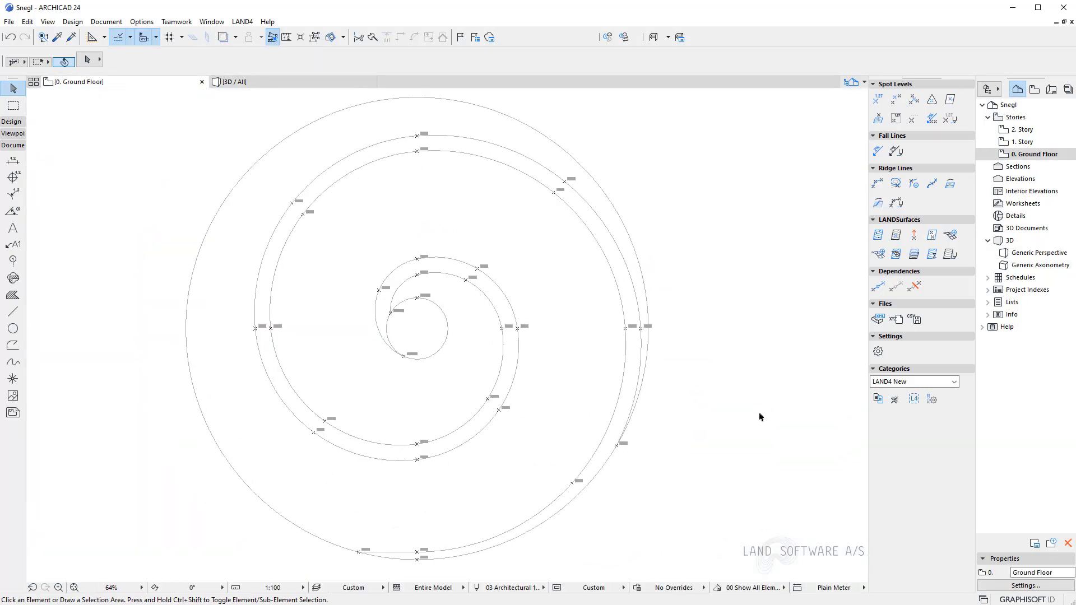
Create a LANDsurface from all spot levels and spiral lines, then inspect the mound in 3D
drag(760, 417, 783, 497)
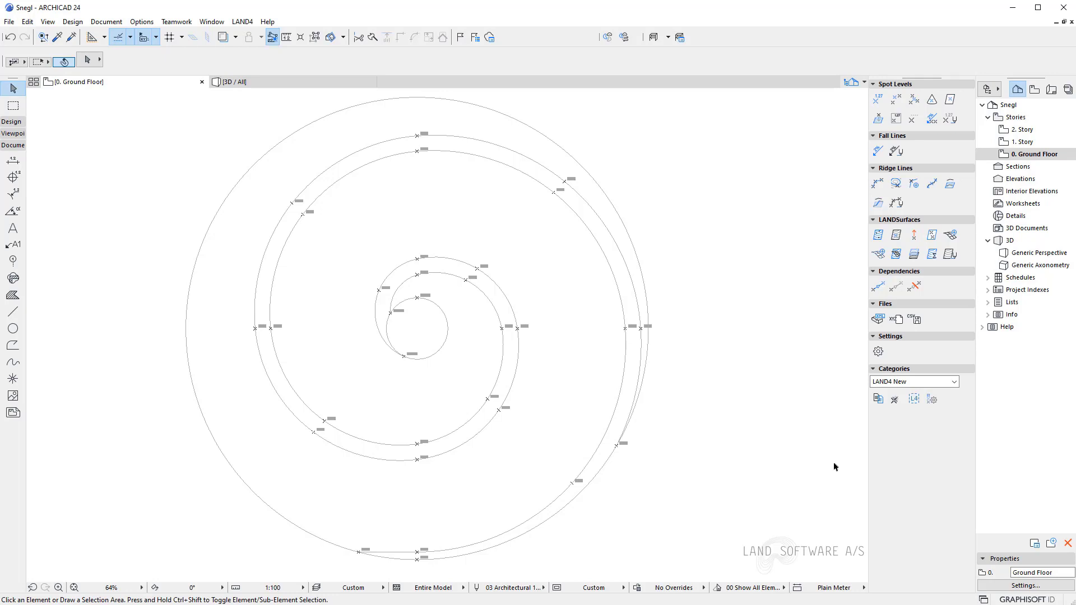
click(878, 235)
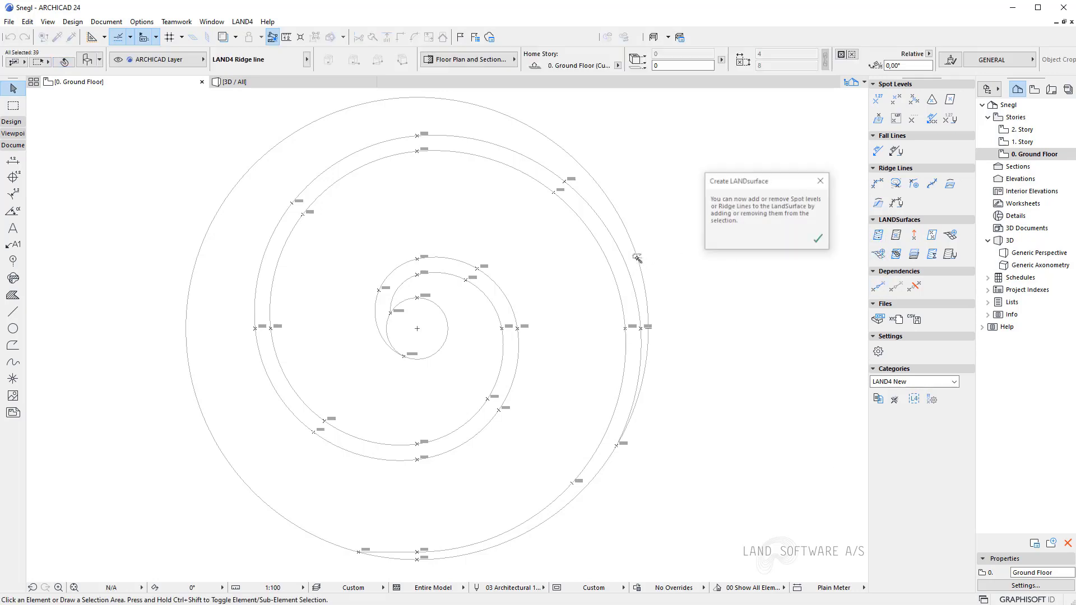
click(819, 240)
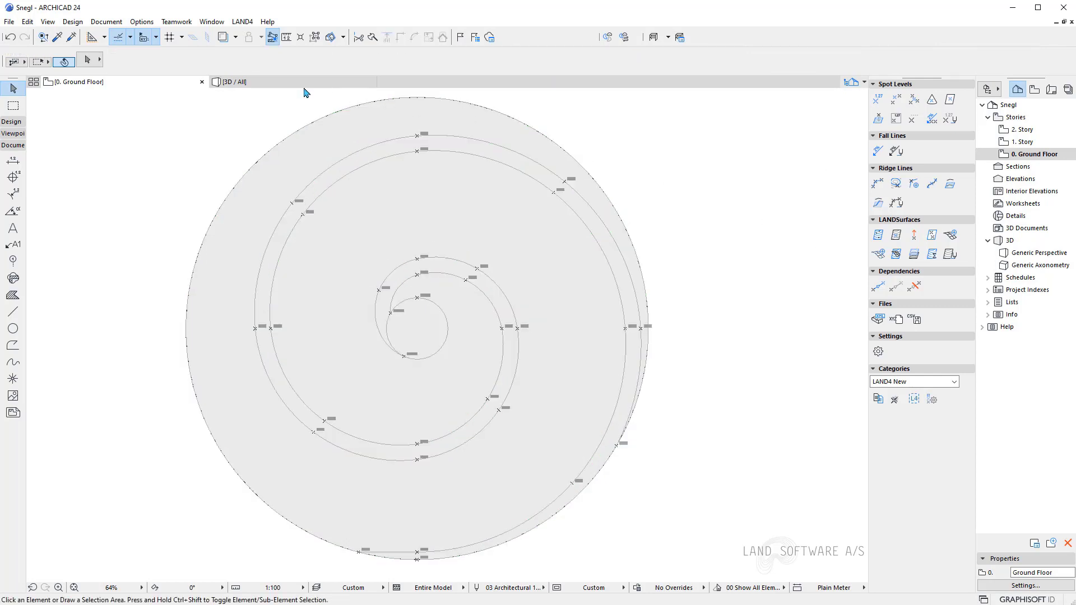
click(304, 89)
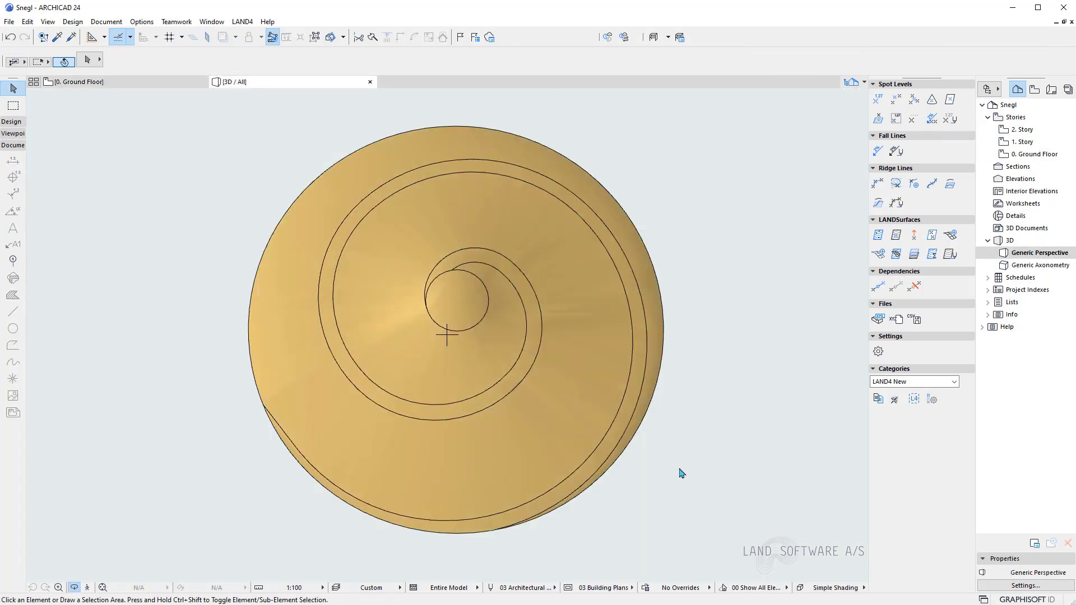
drag(679, 468, 351, 244)
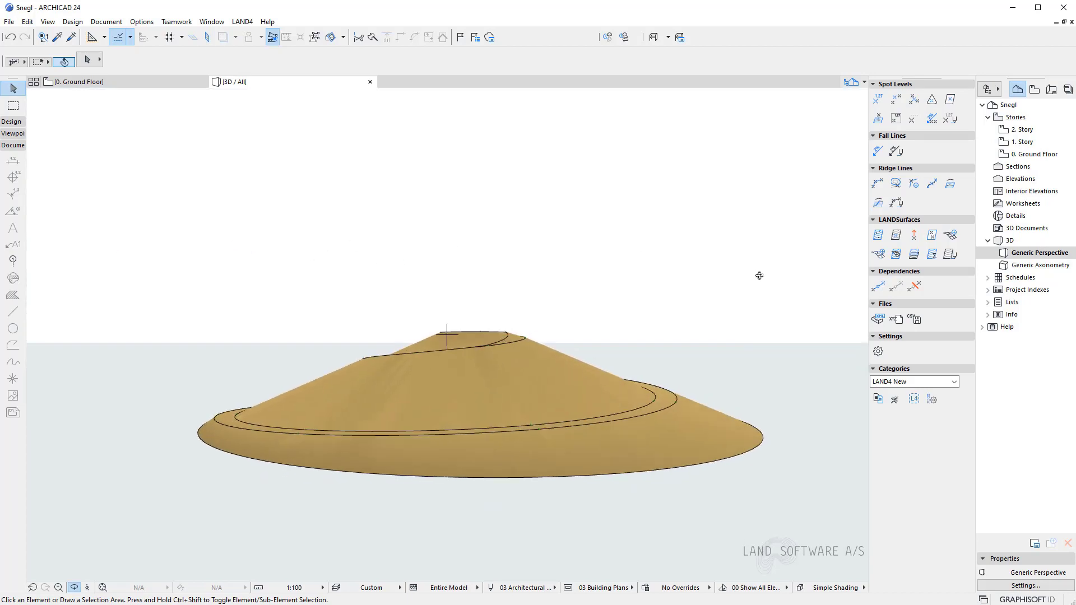
drag(760, 275, 515, 423)
click(583, 370)
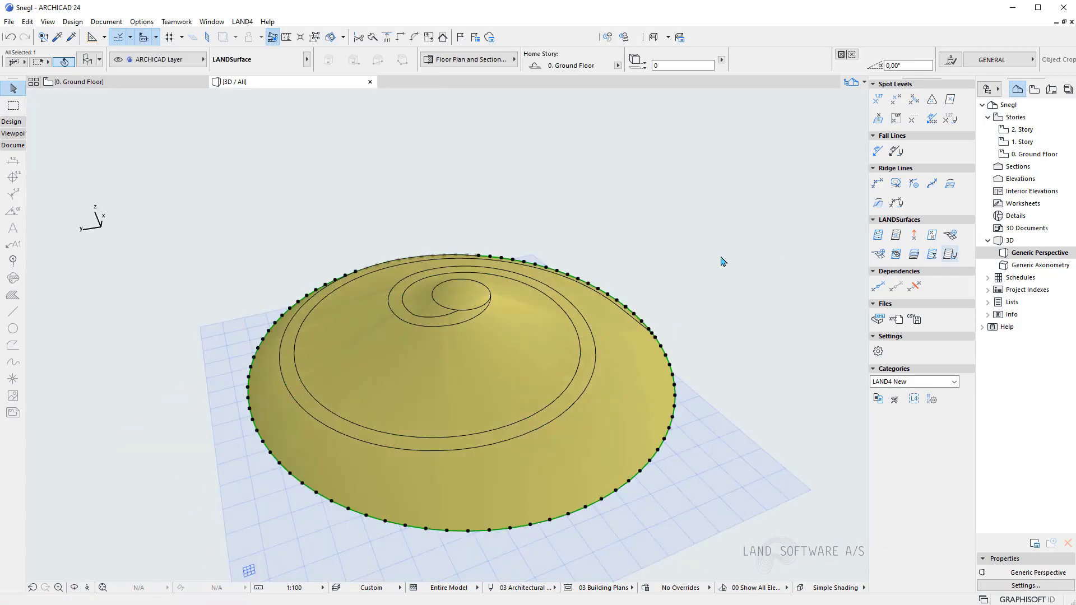
Give the LAND surface the Grass - Green material and turn on 3D level lines
click(949, 253)
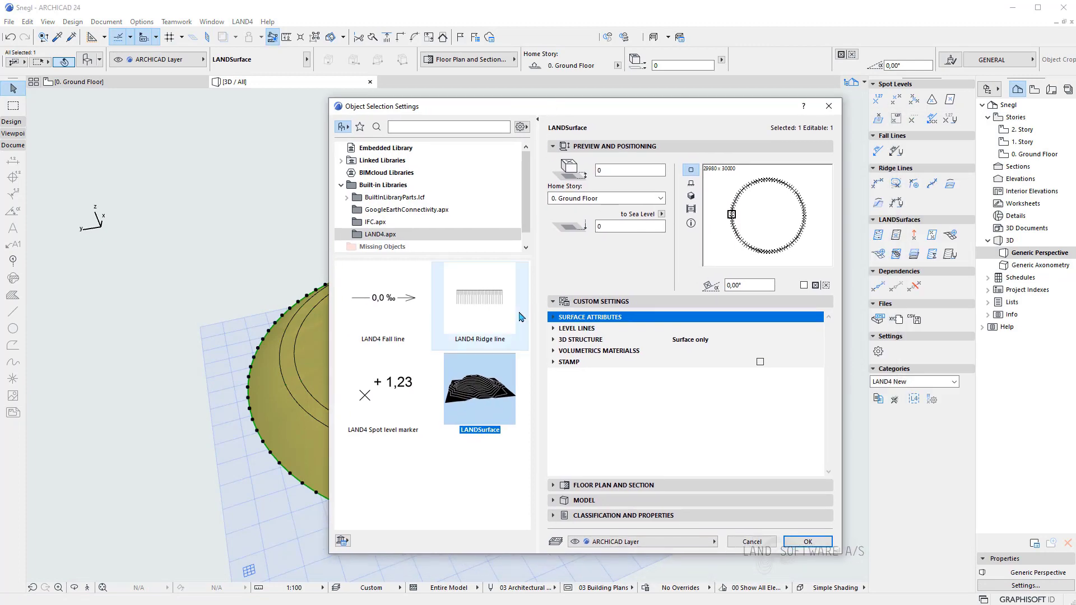
click(553, 317)
click(805, 373)
click(805, 373)
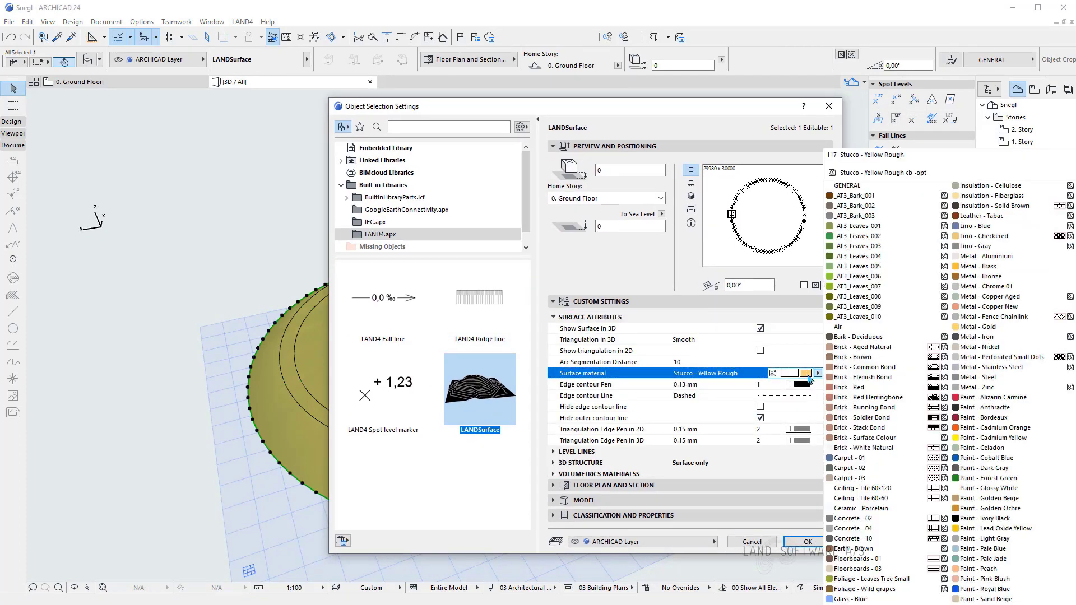
click(863, 549)
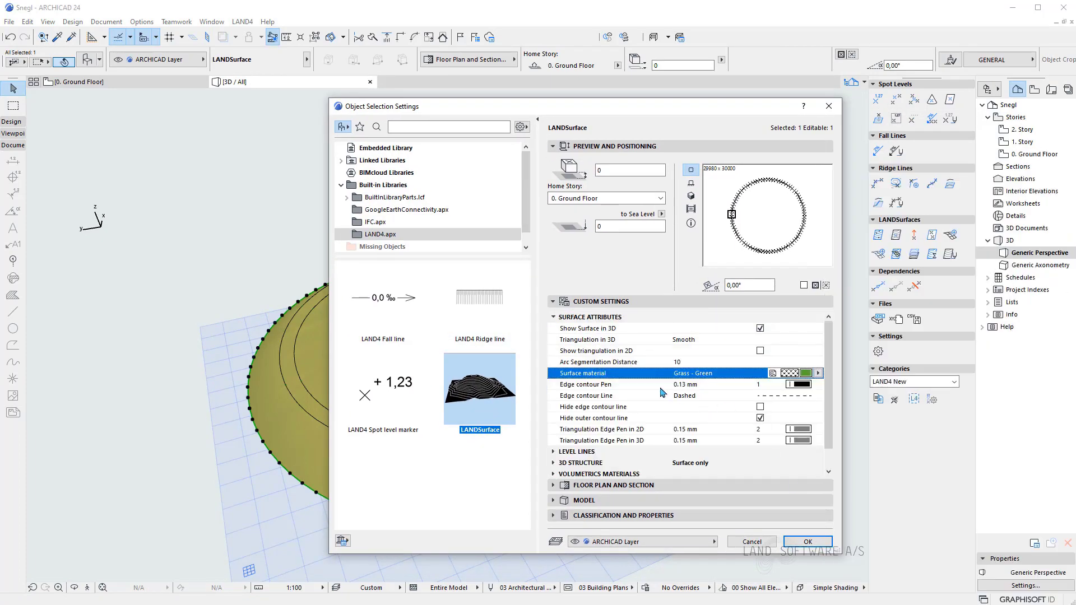
click(553, 317)
click(554, 328)
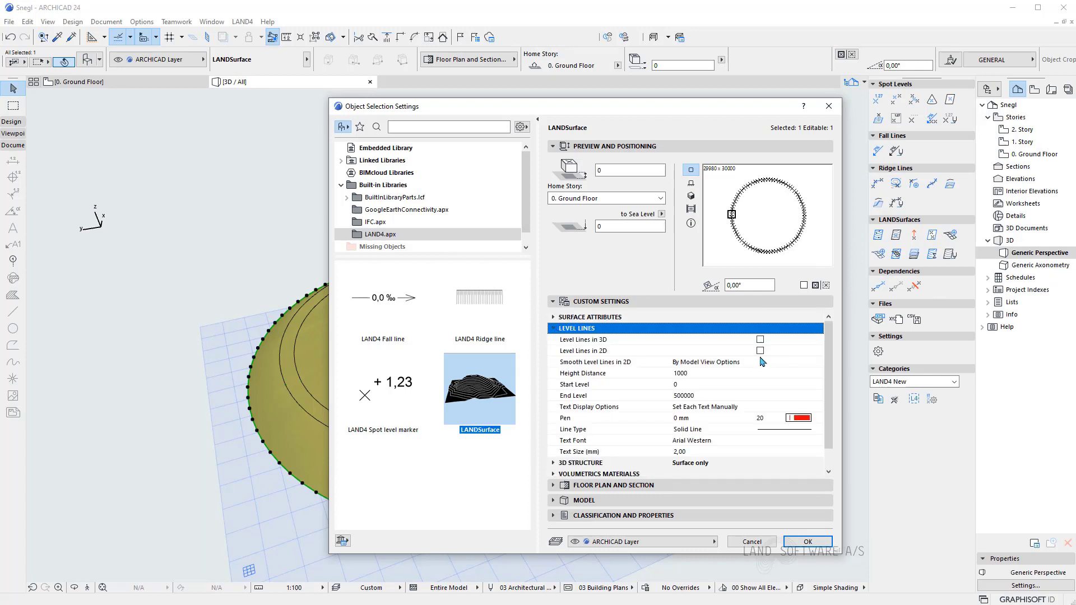
click(761, 339)
click(714, 374)
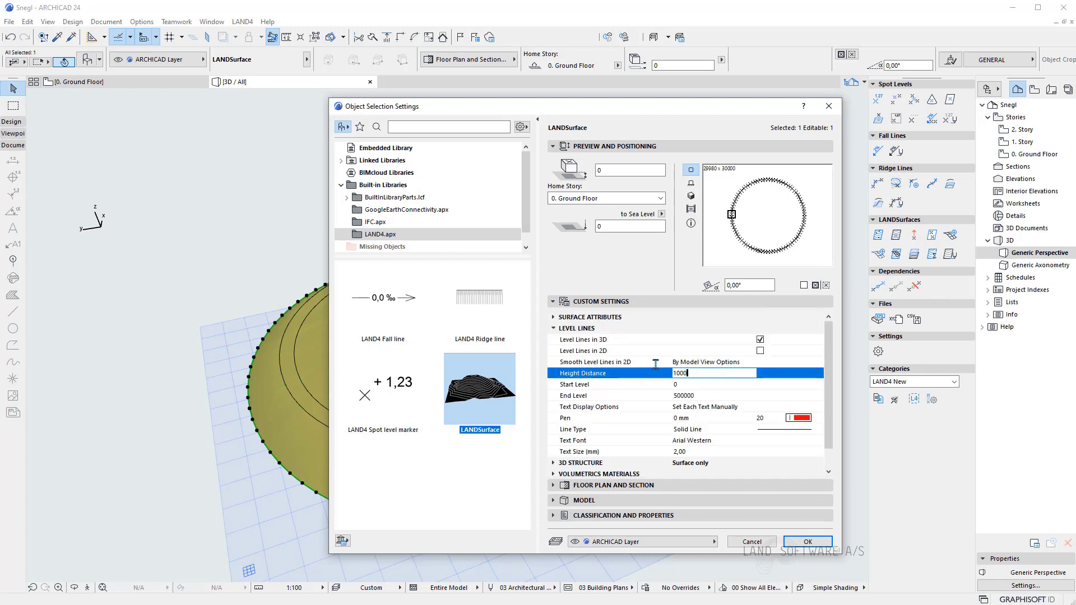
click(558, 329)
click(795, 542)
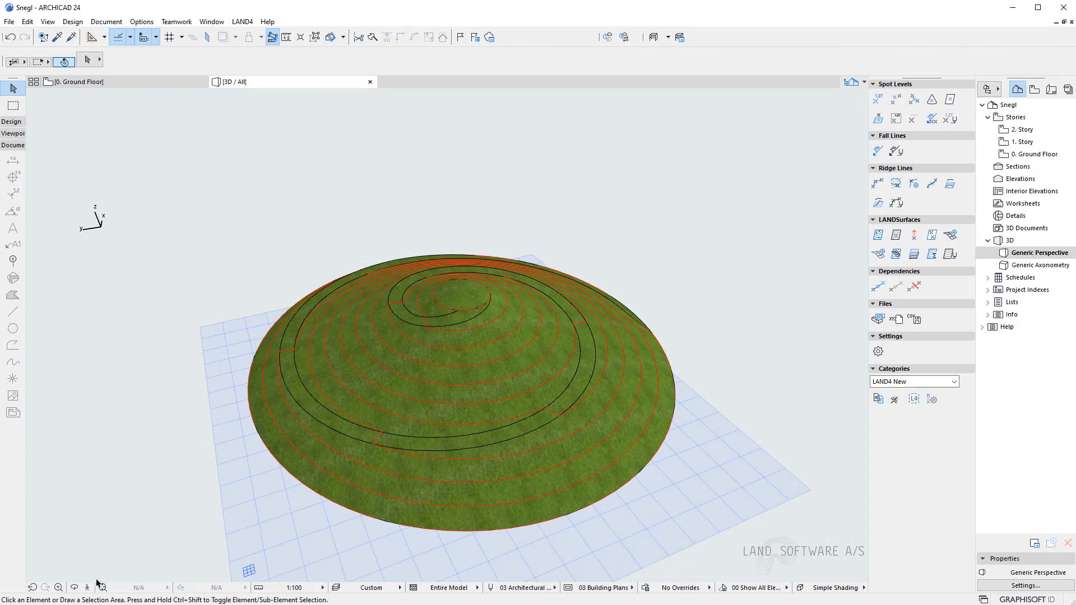
Orbit to a low side view of the mound, then return to the Ground Floor plan
click(74, 588)
drag(292, 554, 439, 479)
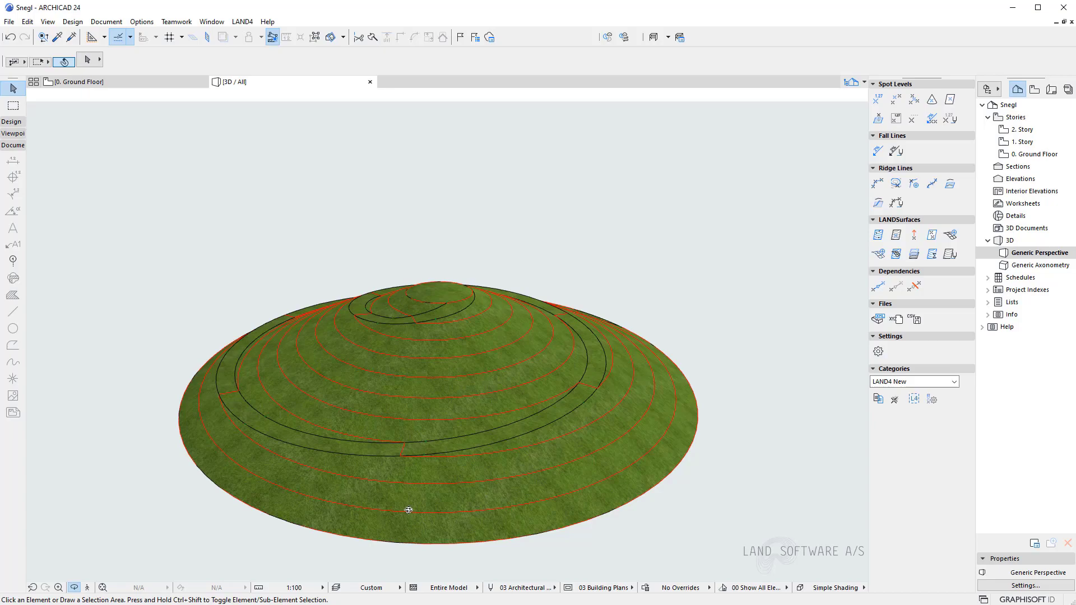
key(F2)
Place a 10,50 spot level at the mound's centre and add it to the LAND surface
scroll(427, 340, up, 4)
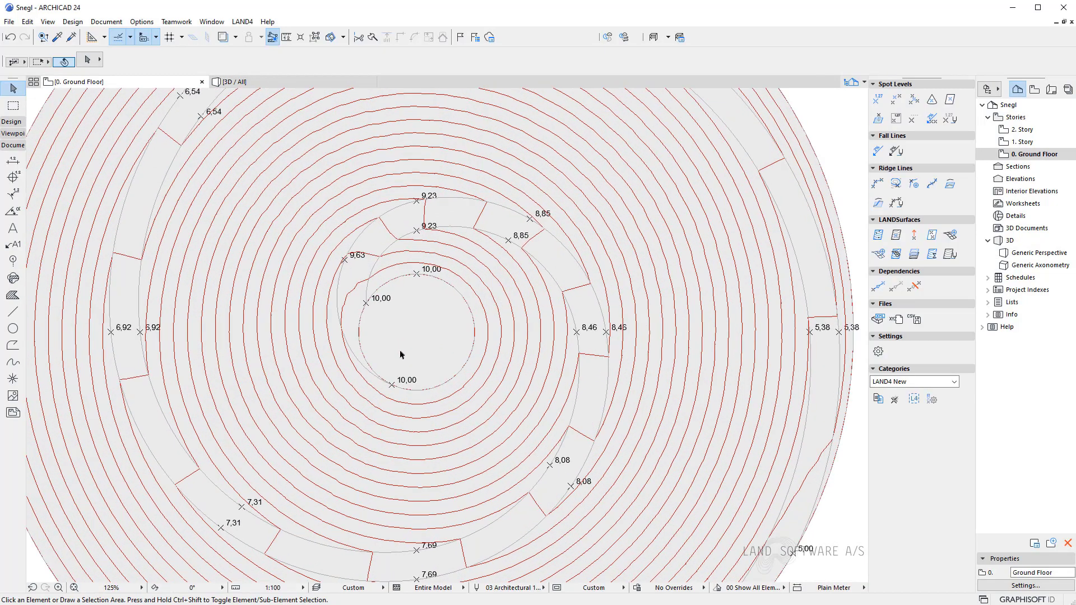
scroll(444, 396, down, 4)
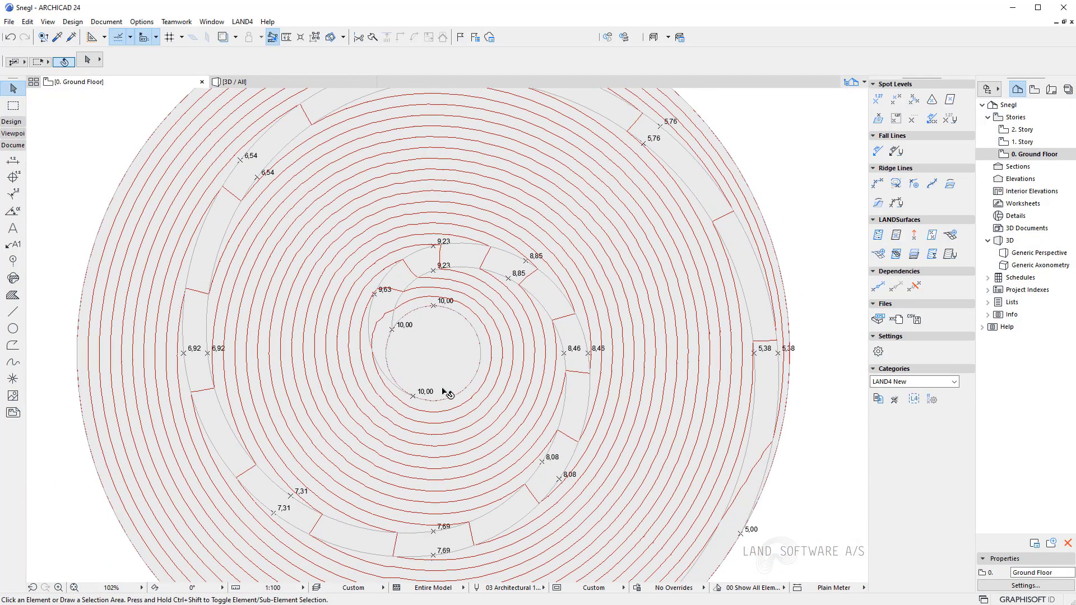
scroll(451, 396, up, 4)
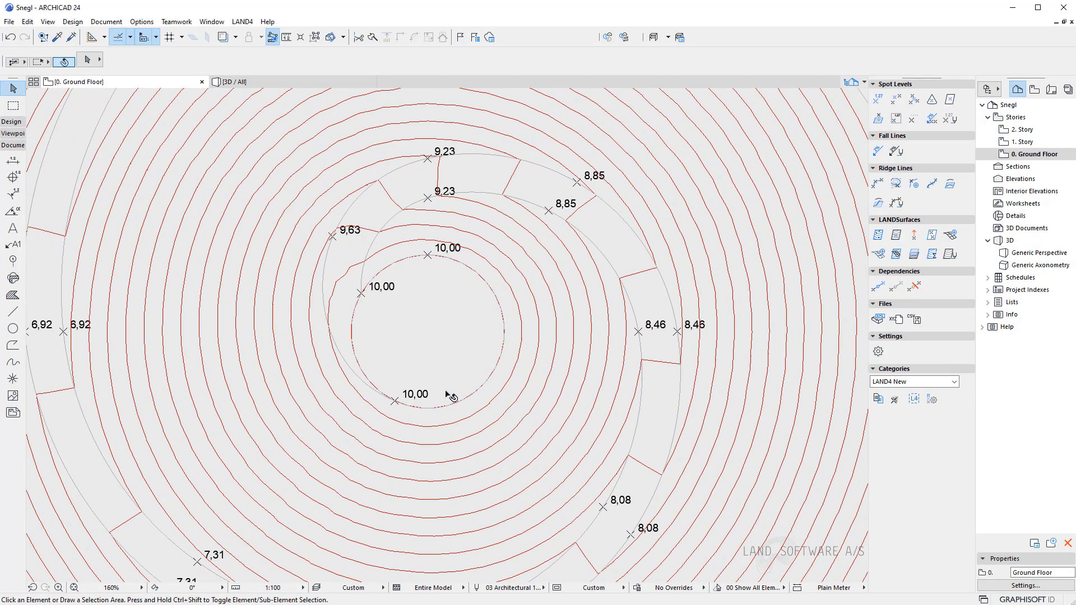
click(878, 100)
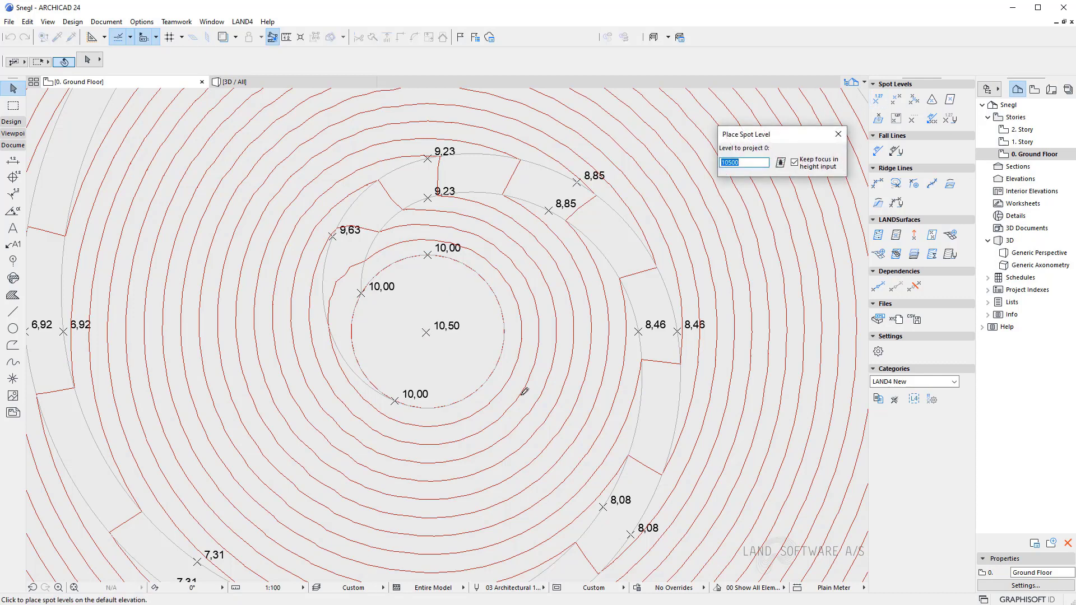
key(Escape)
click(448, 369)
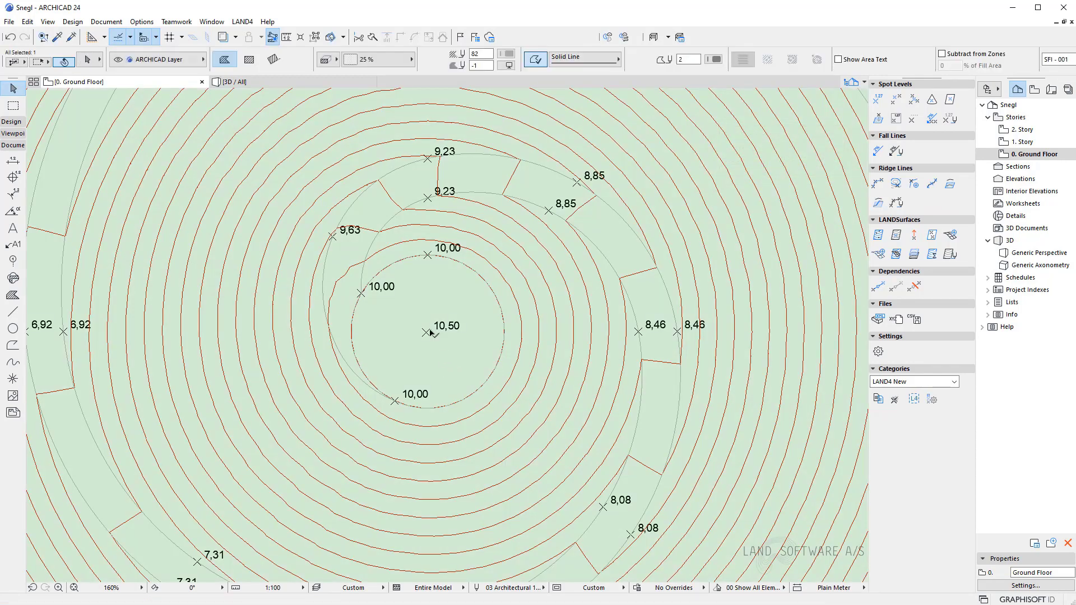
shift+click(432, 340)
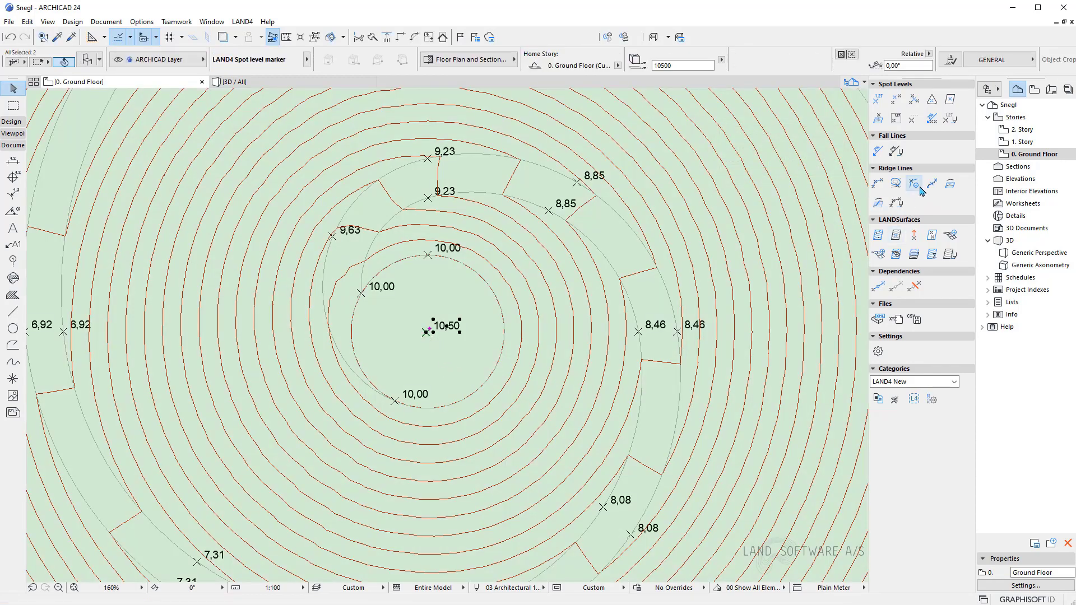
click(891, 233)
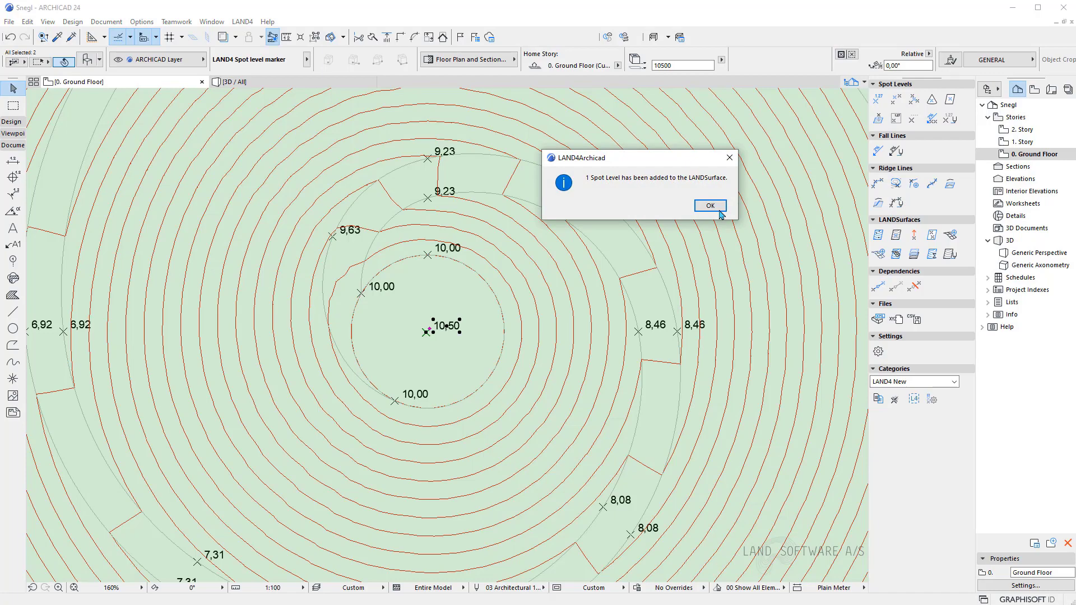
click(719, 209)
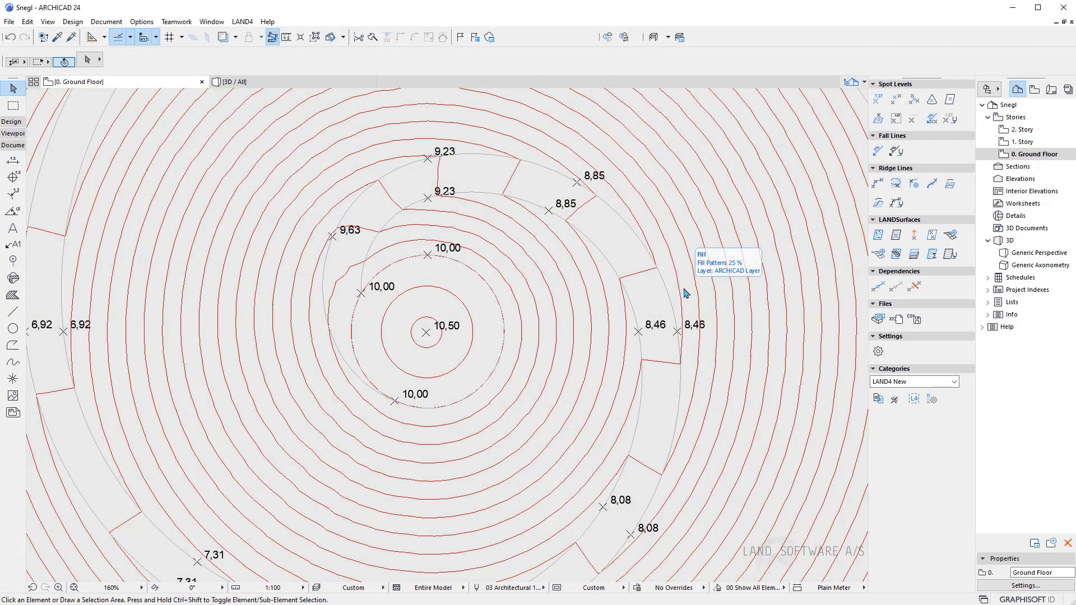
scroll(433, 354, down, 3)
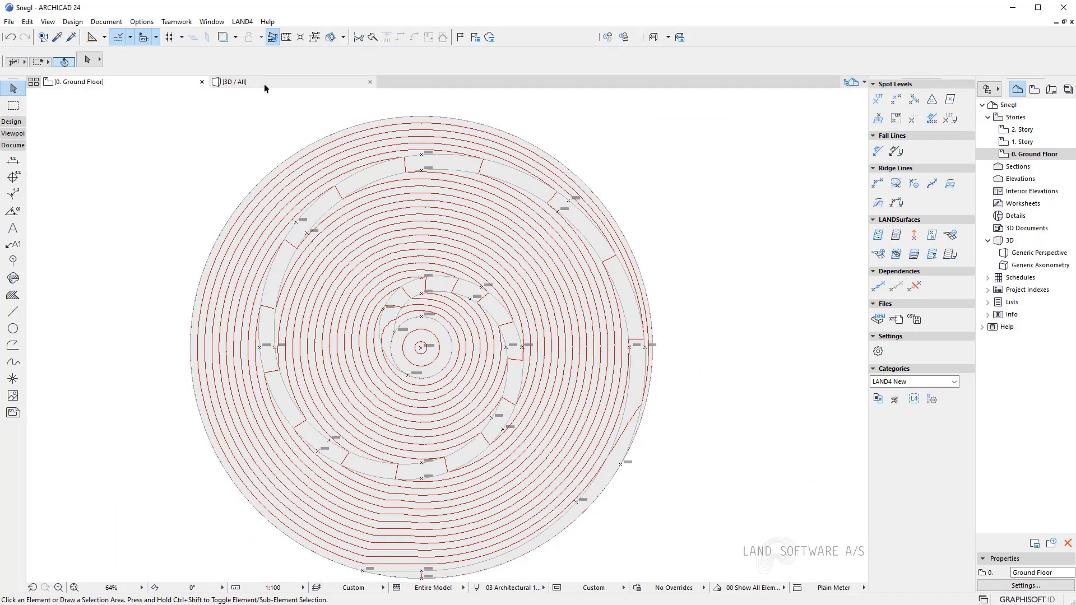
In 3D, drag the peak spot level up to about 10,94 for a sharper hilltop
click(264, 82)
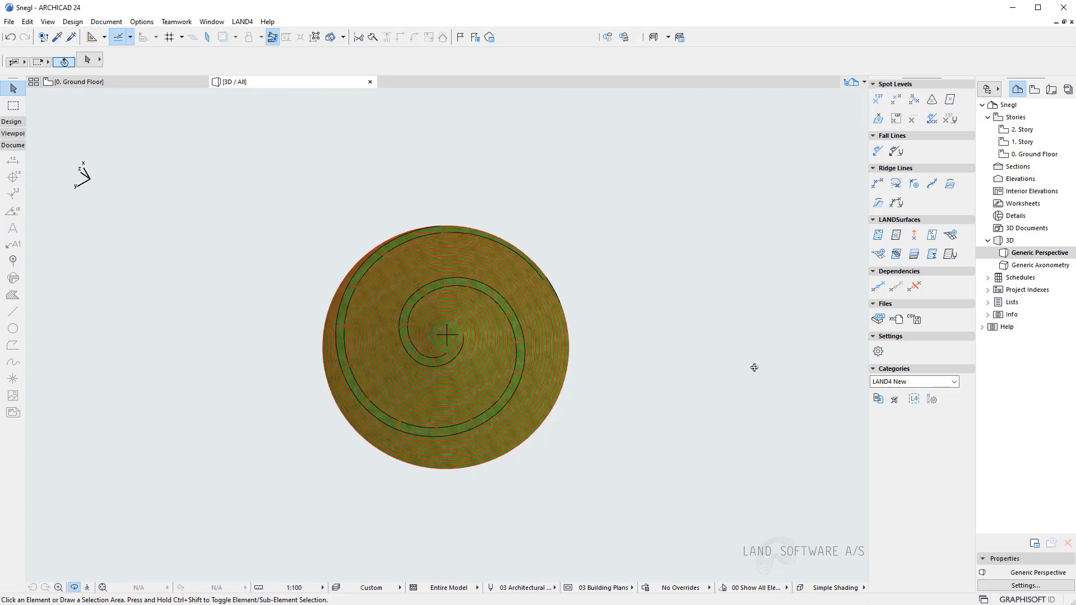
scroll(409, 332, up, 5)
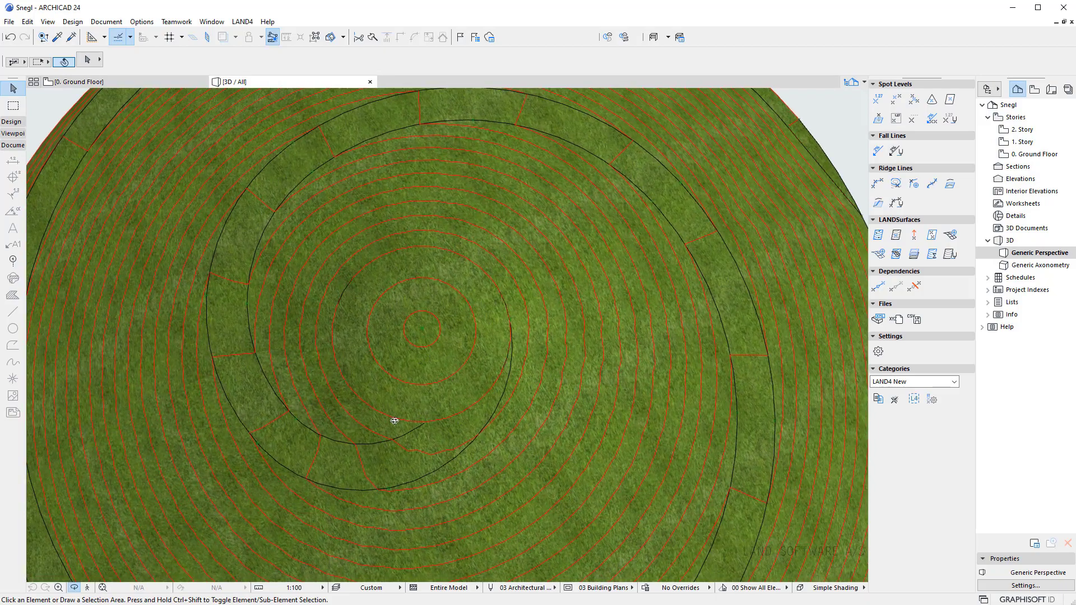
drag(394, 420, 460, 326)
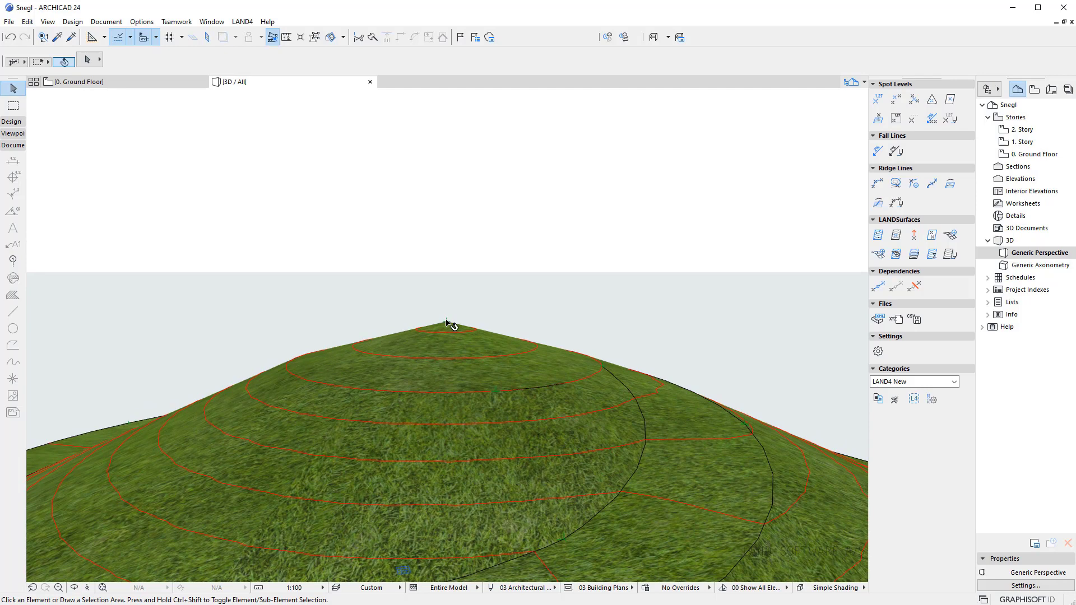
click(447, 321)
click(446, 321)
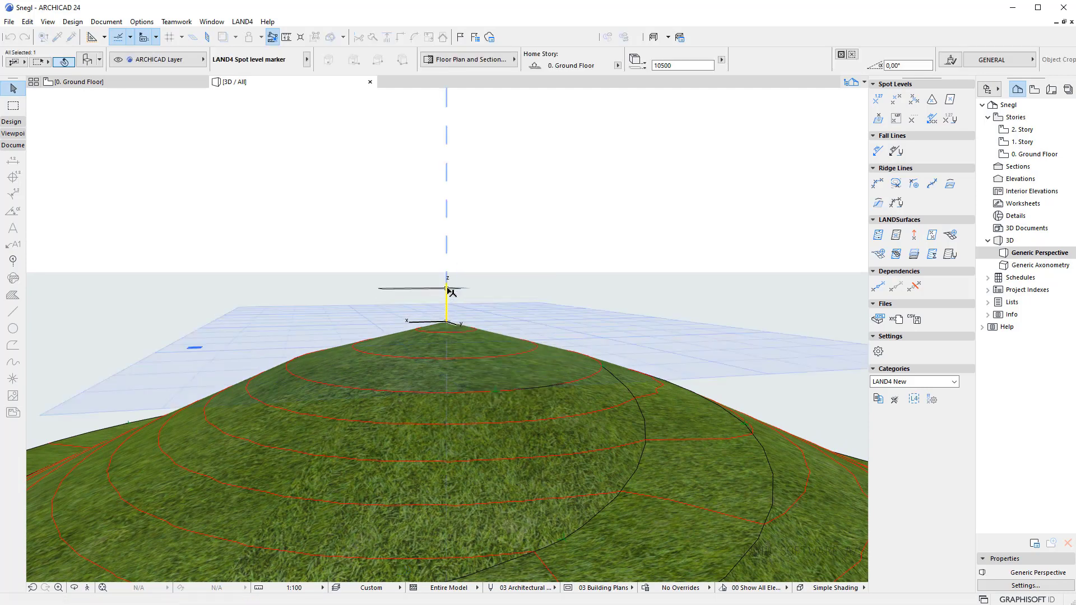
click(713, 357)
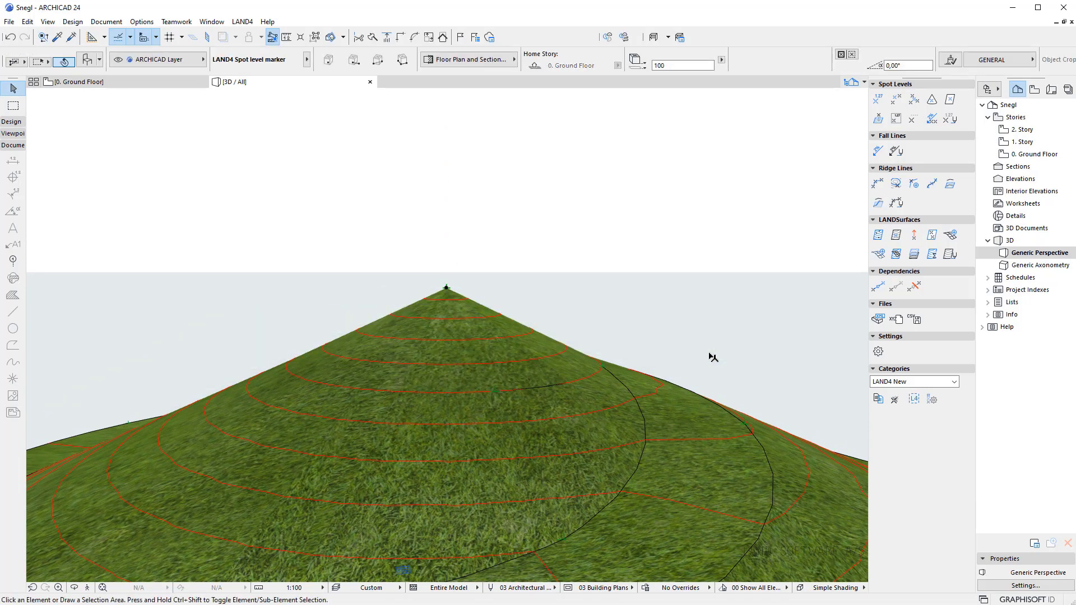
click(709, 356)
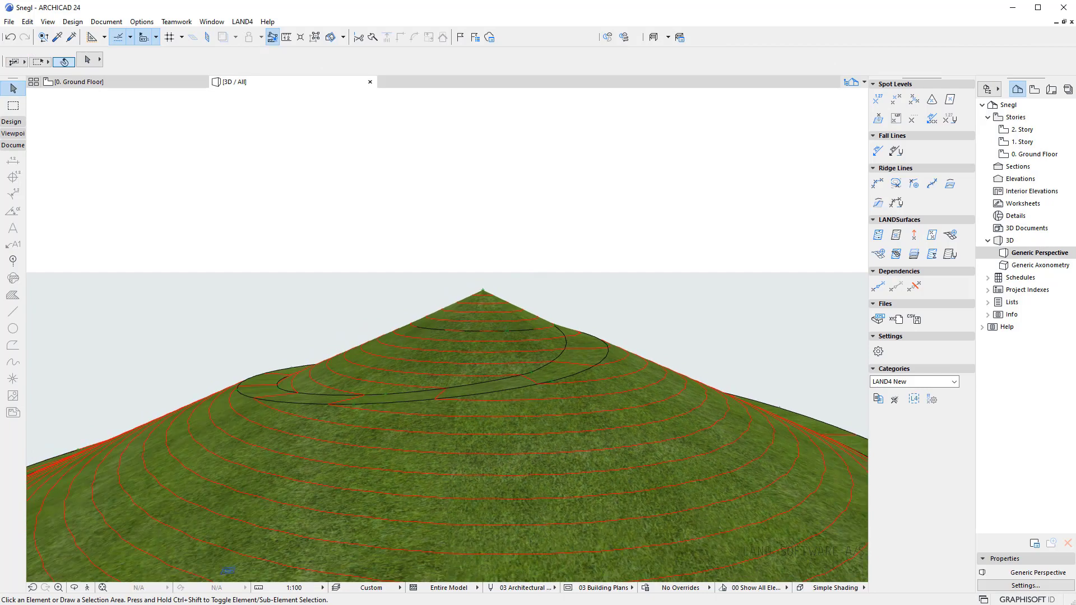
scroll(468, 319, down, 5)
shift+middle_drag(468, 319, 688, 491)
Convert the spiral LAND surface into a triangulated mesh on the Ground Floor plan
key(F2)
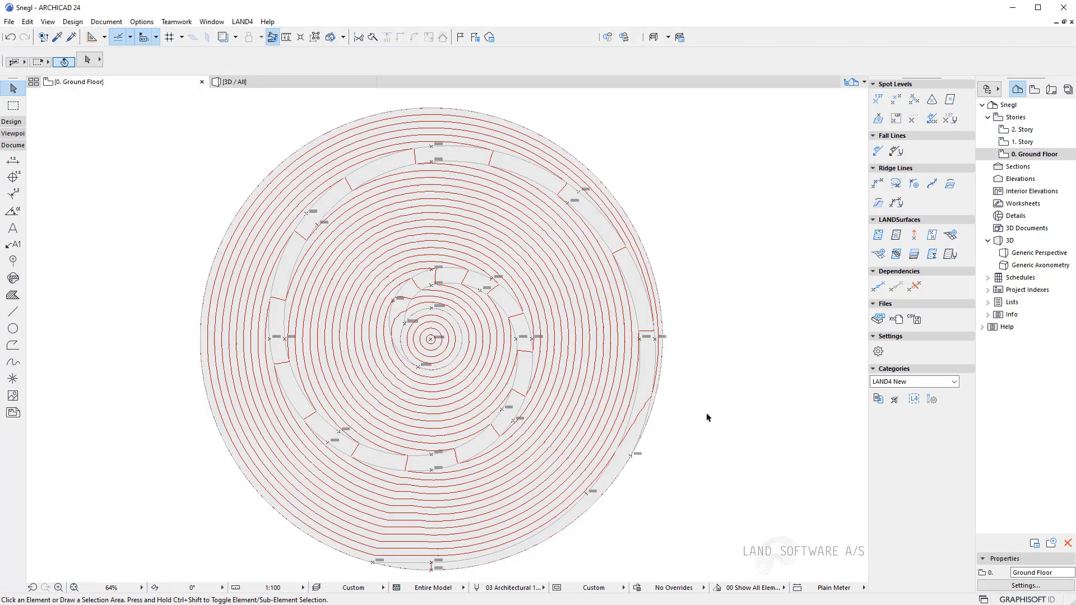
click(652, 374)
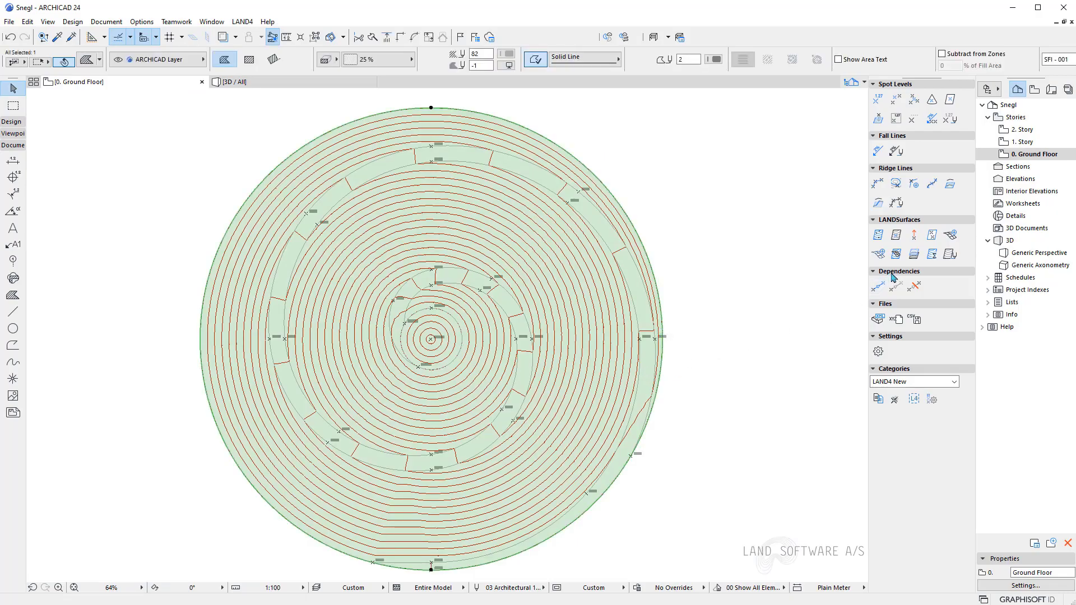
click(951, 235)
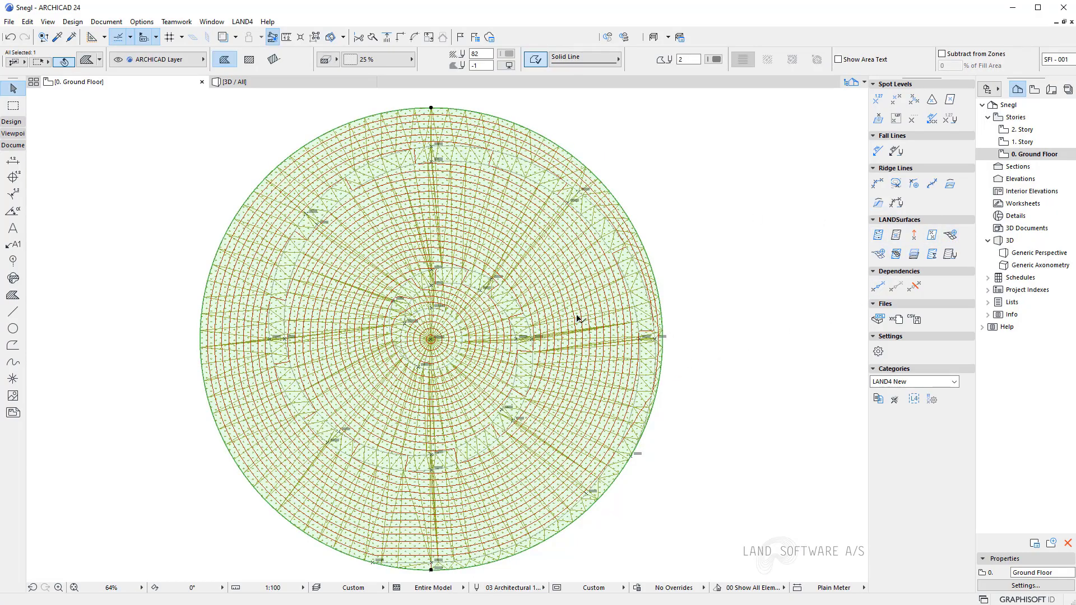
key(Escape)
Move the converted mesh to the right of the original surface
scroll(486, 360, up, 6)
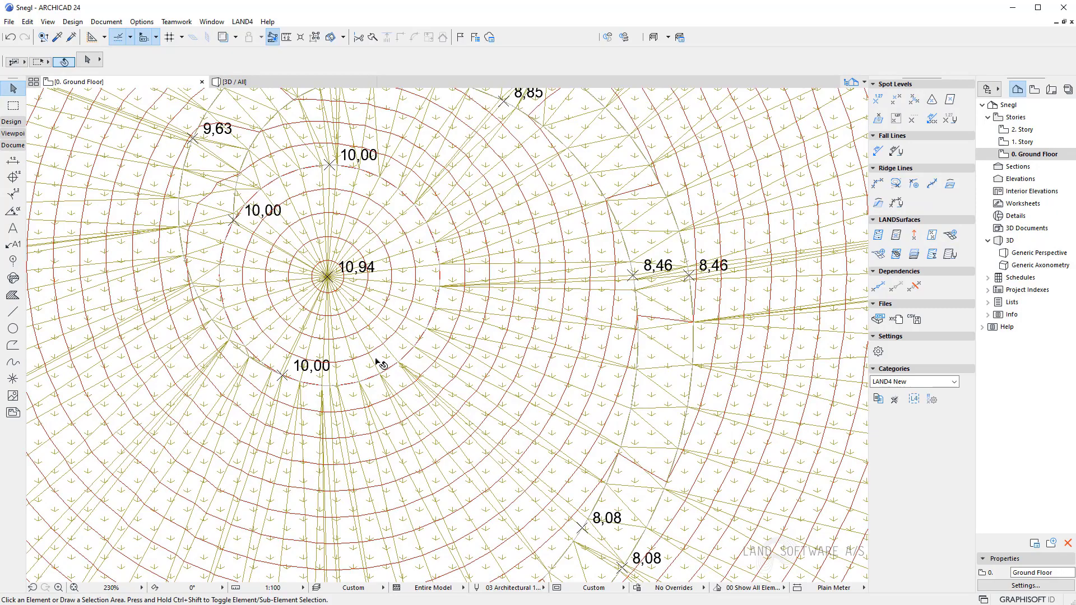
click(380, 364)
click(381, 365)
click(417, 412)
scroll(506, 338, down, 8)
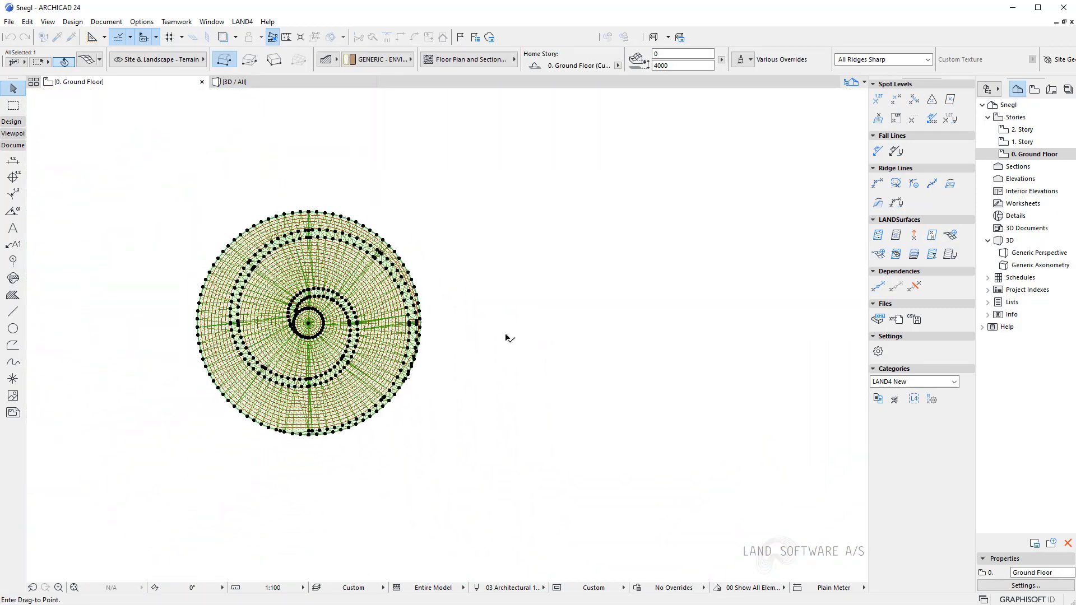
click(607, 338)
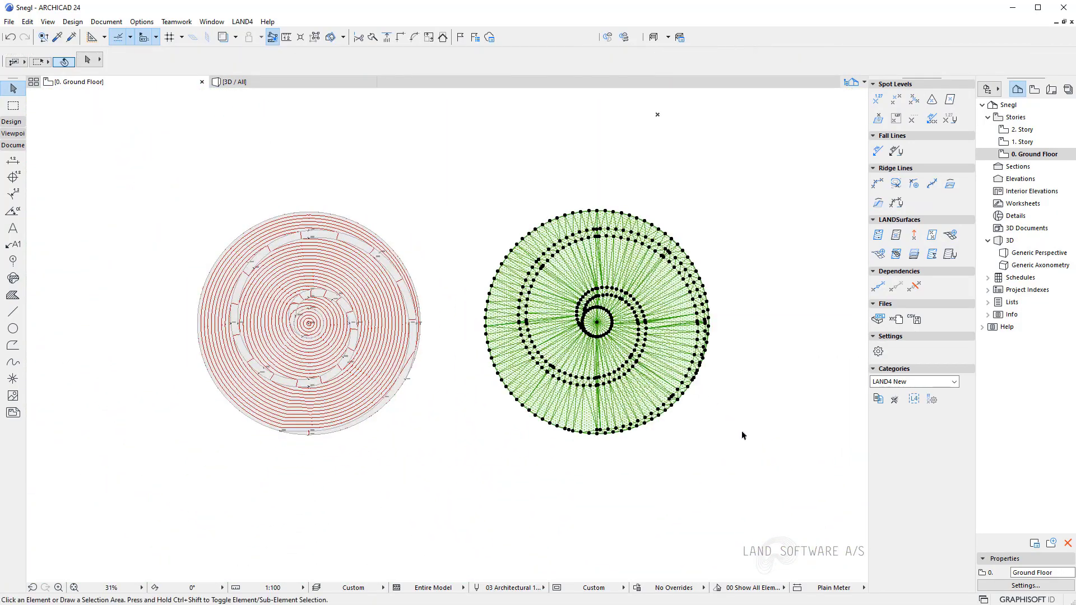
click(276, 84)
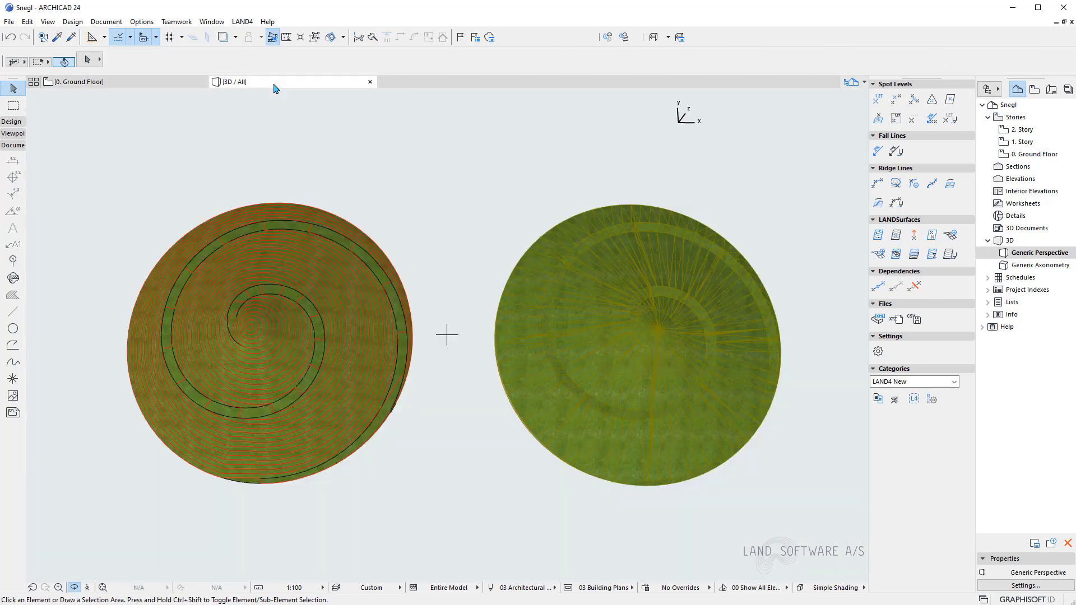
drag(445, 511, 125, 317)
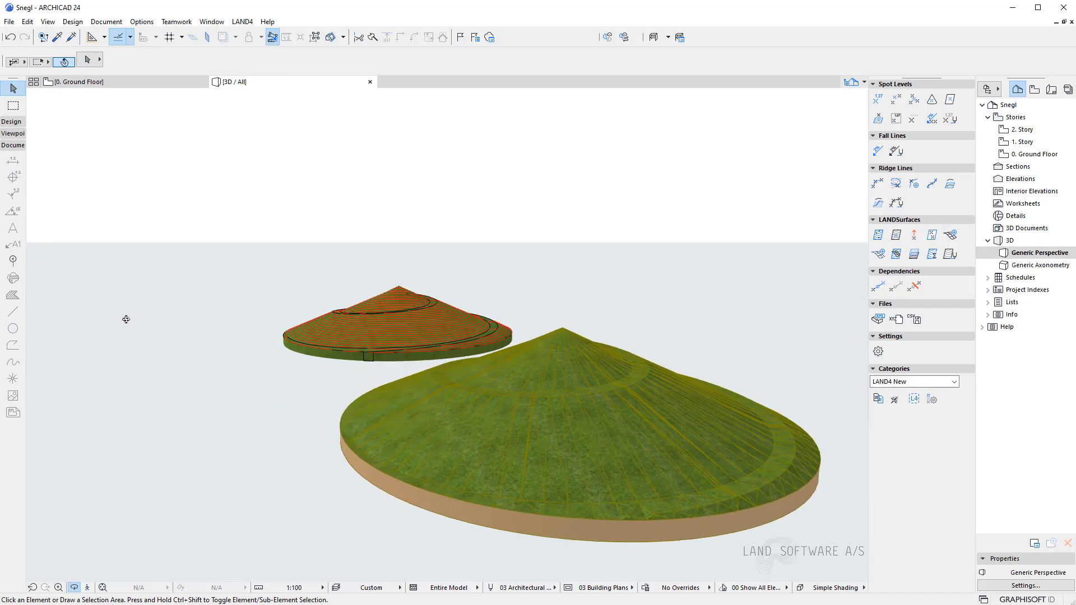
scroll(540, 413, up, 5)
scroll(485, 447, up, 2)
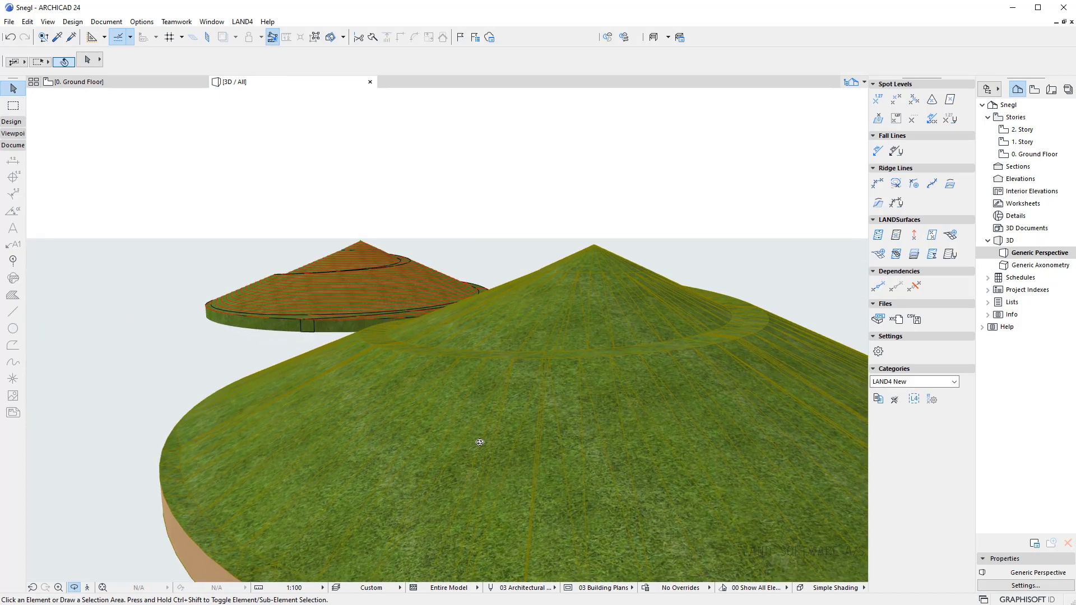
drag(459, 461, 490, 515)
scroll(487, 487, down, 6)
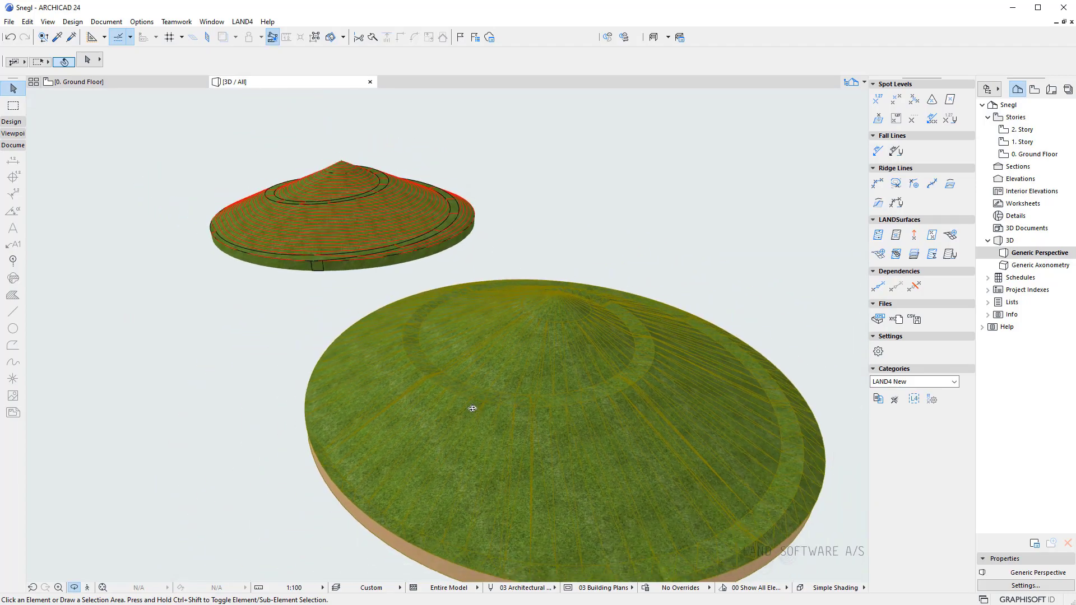
click(182, 84)
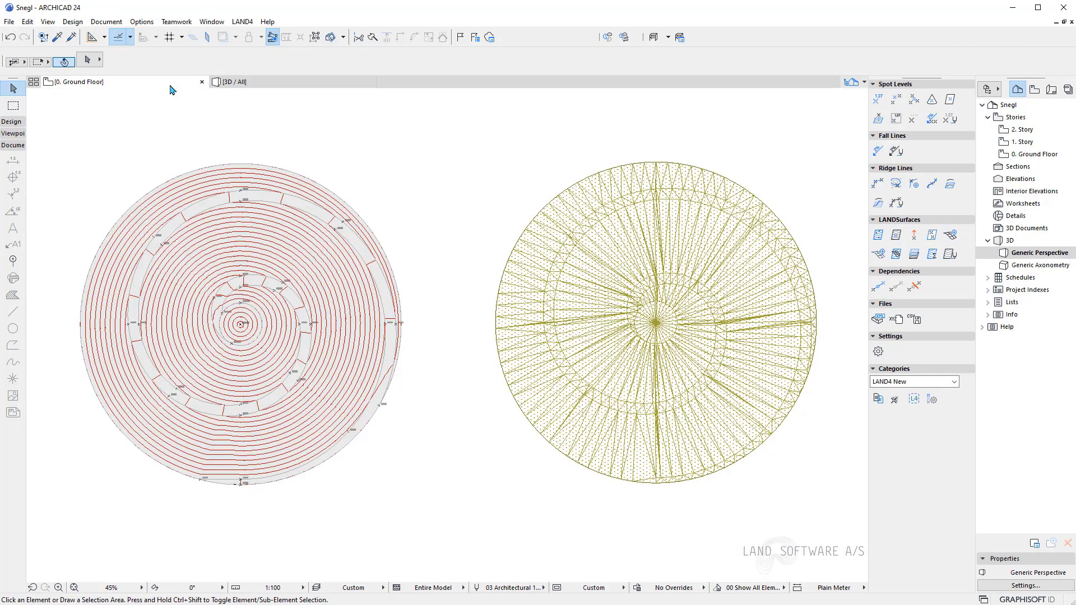